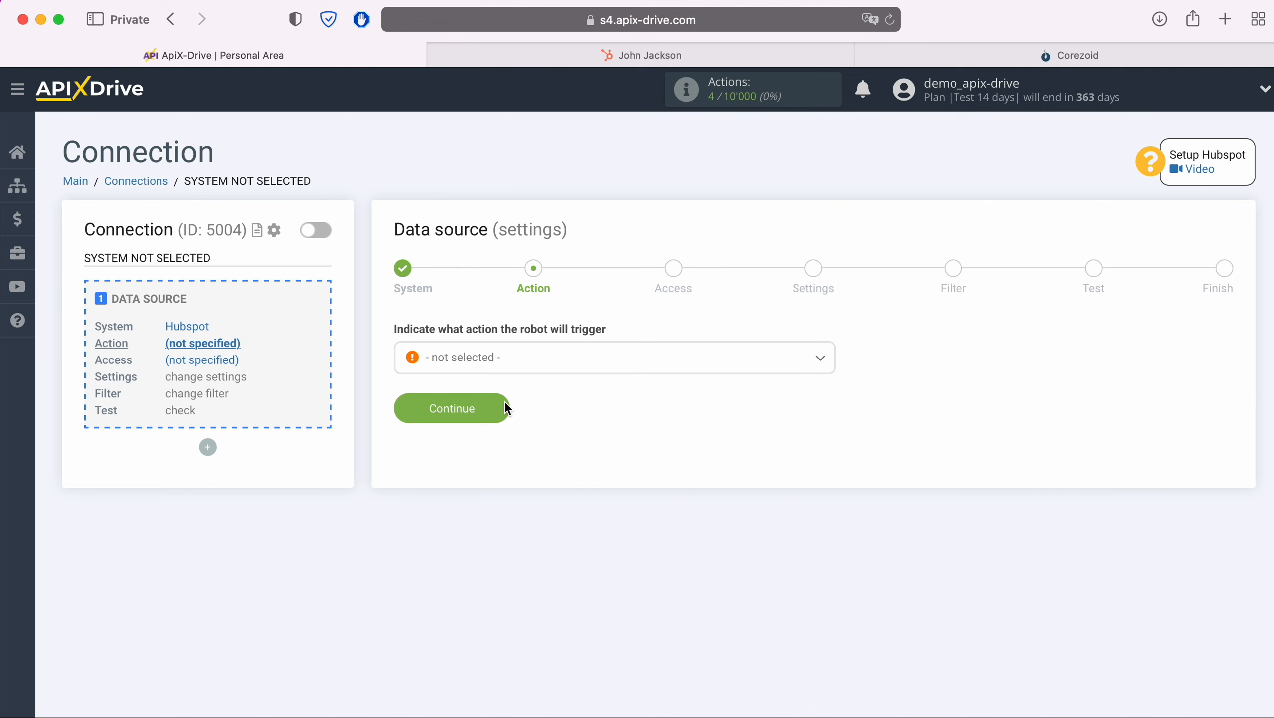
- Set the data source action to Get Contacts (new) and continue to the access stage
click(533, 363)
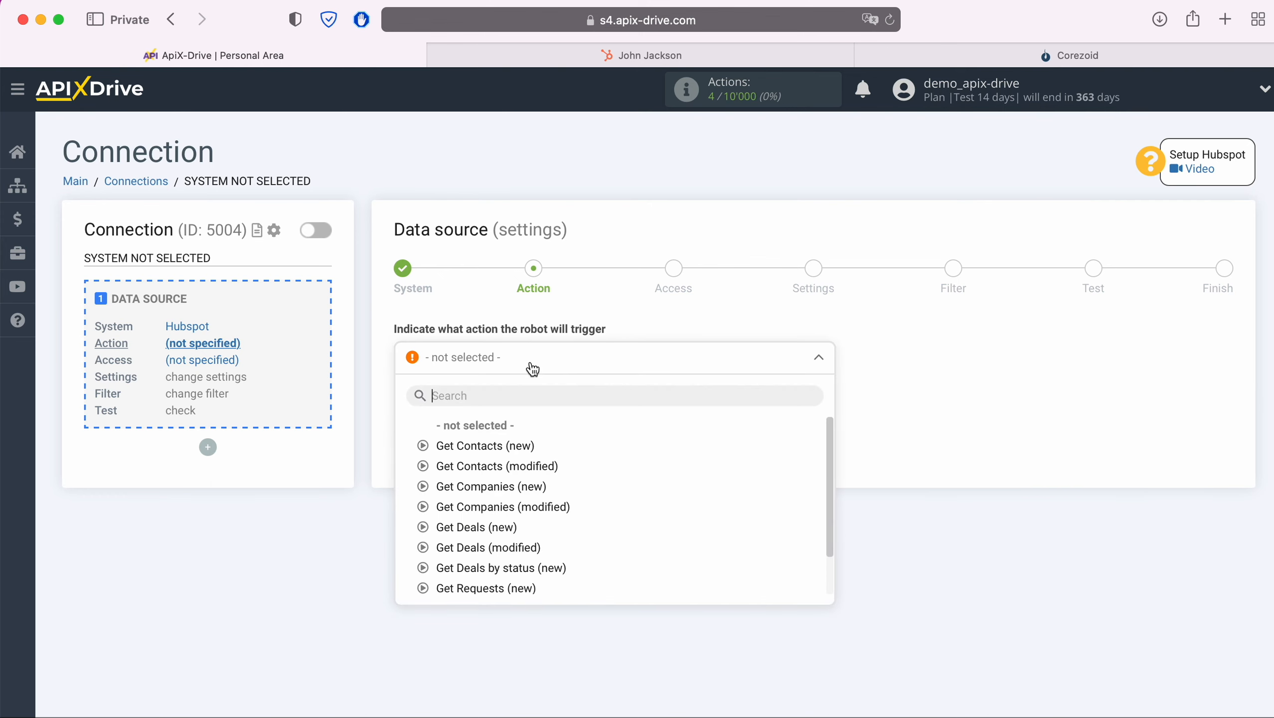
click(505, 445)
click(502, 407)
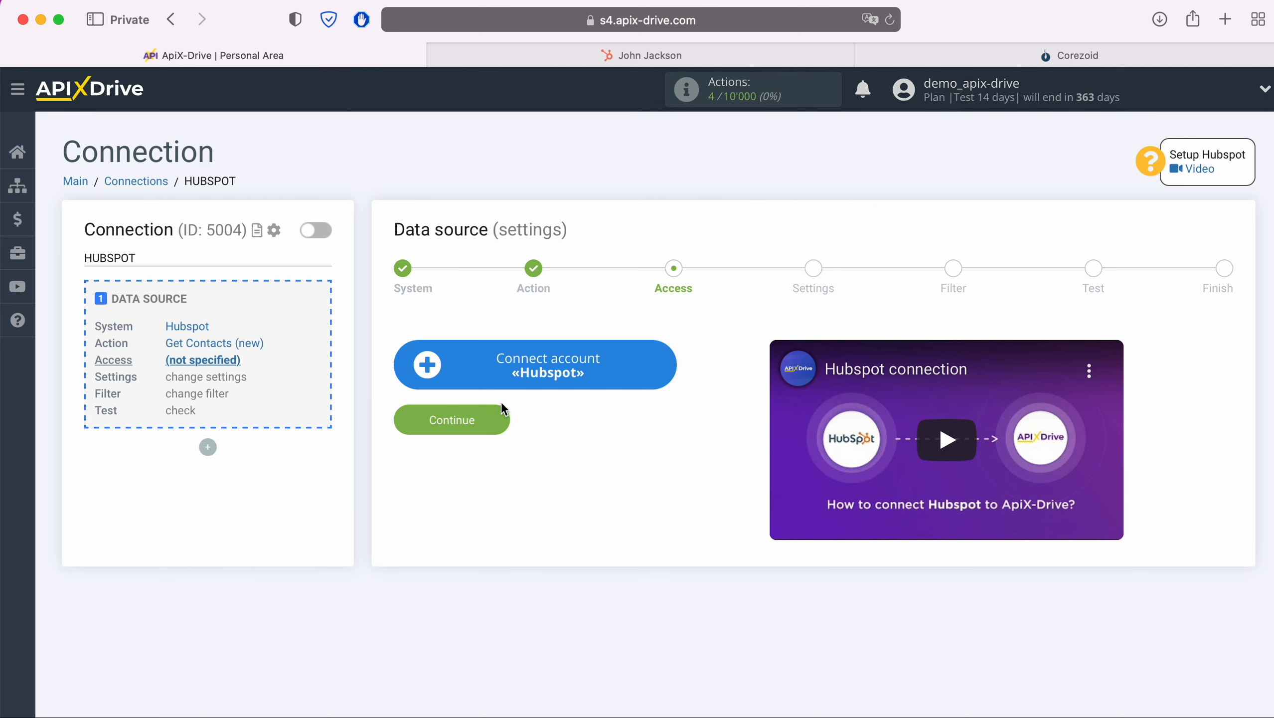
- Start connecting a Hubspot account, switch to HubSpot and open the API key page in the integration settings
click(671, 369)
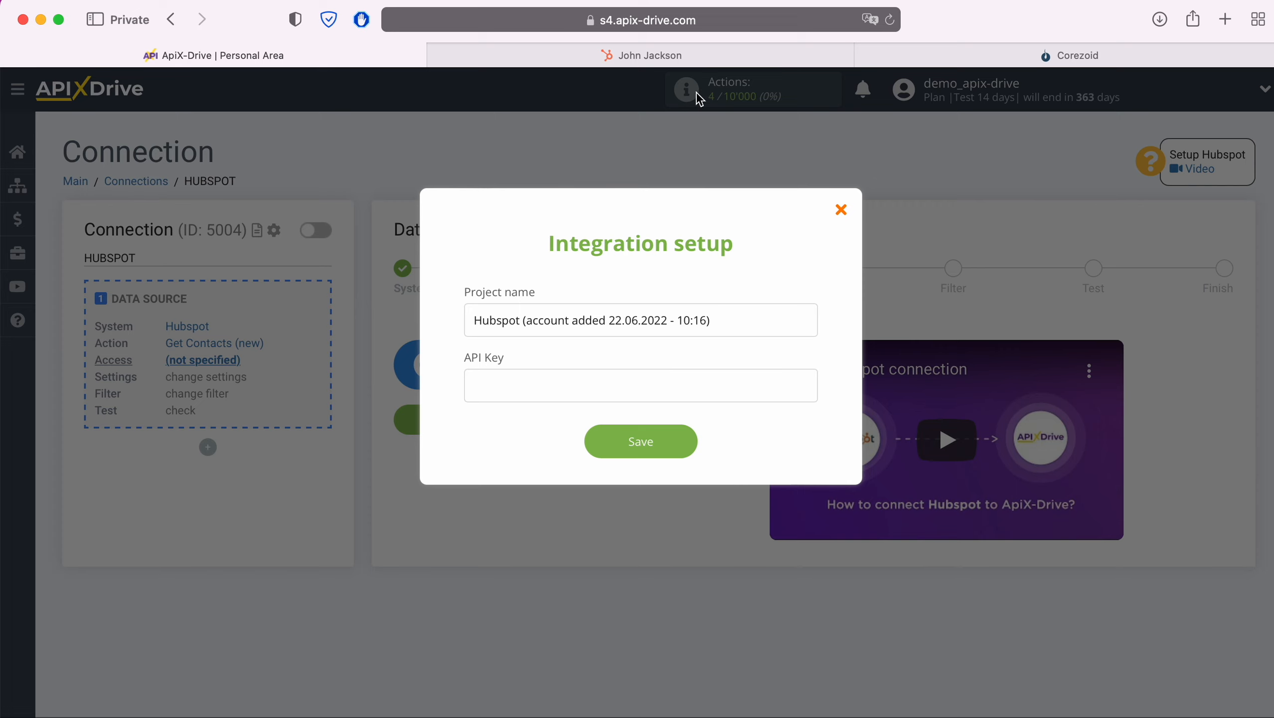
click(739, 55)
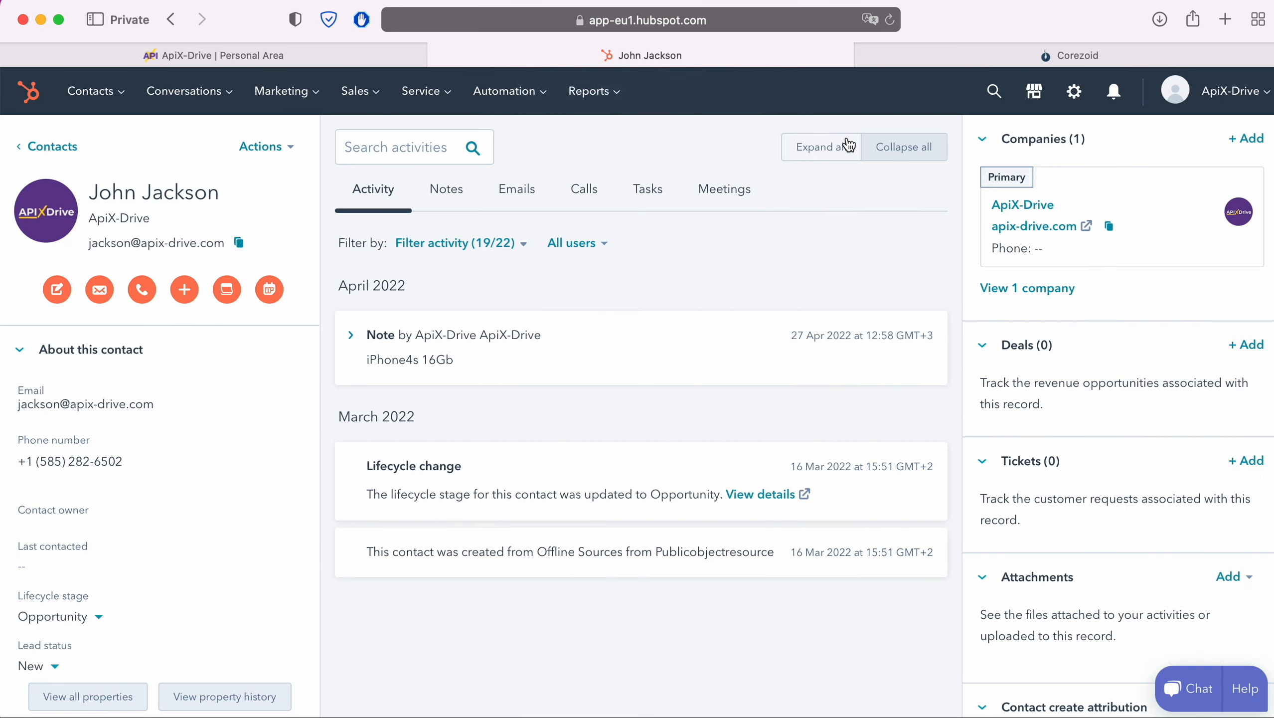
click(1221, 93)
click(1175, 194)
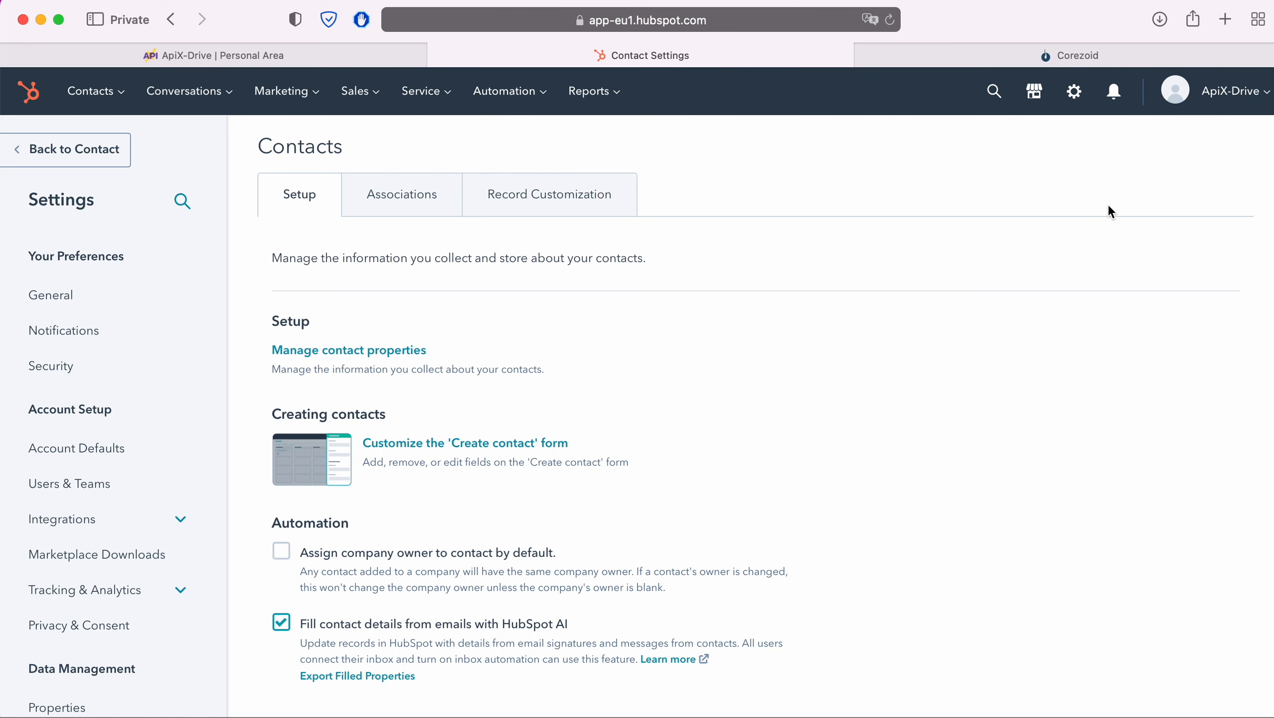
click(83, 521)
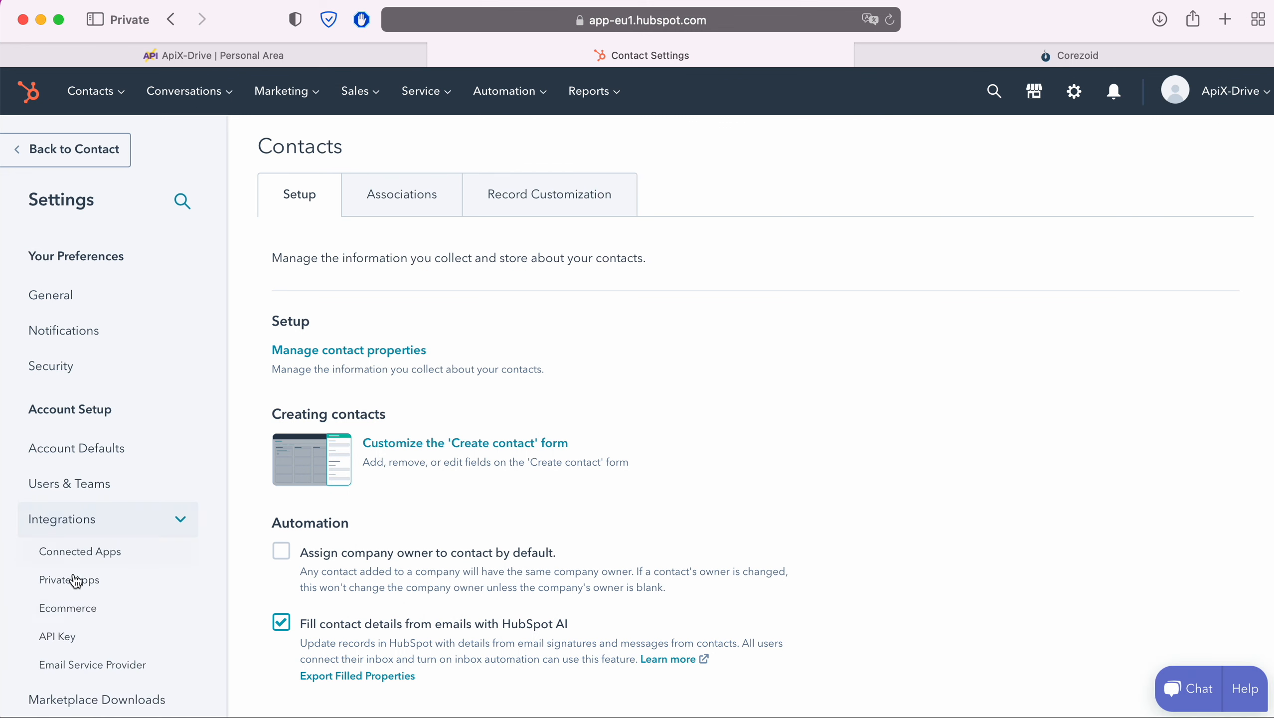
click(71, 638)
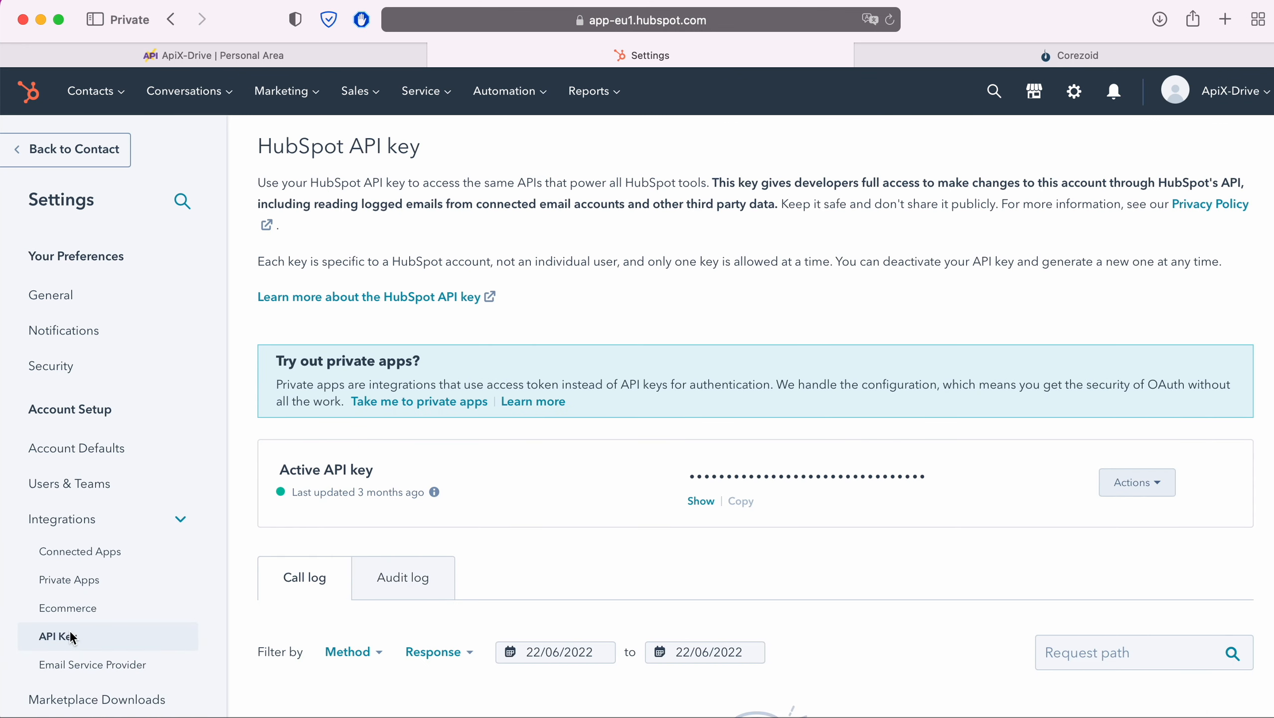
- Reveal the active HubSpot API key and copy it in full
click(696, 501)
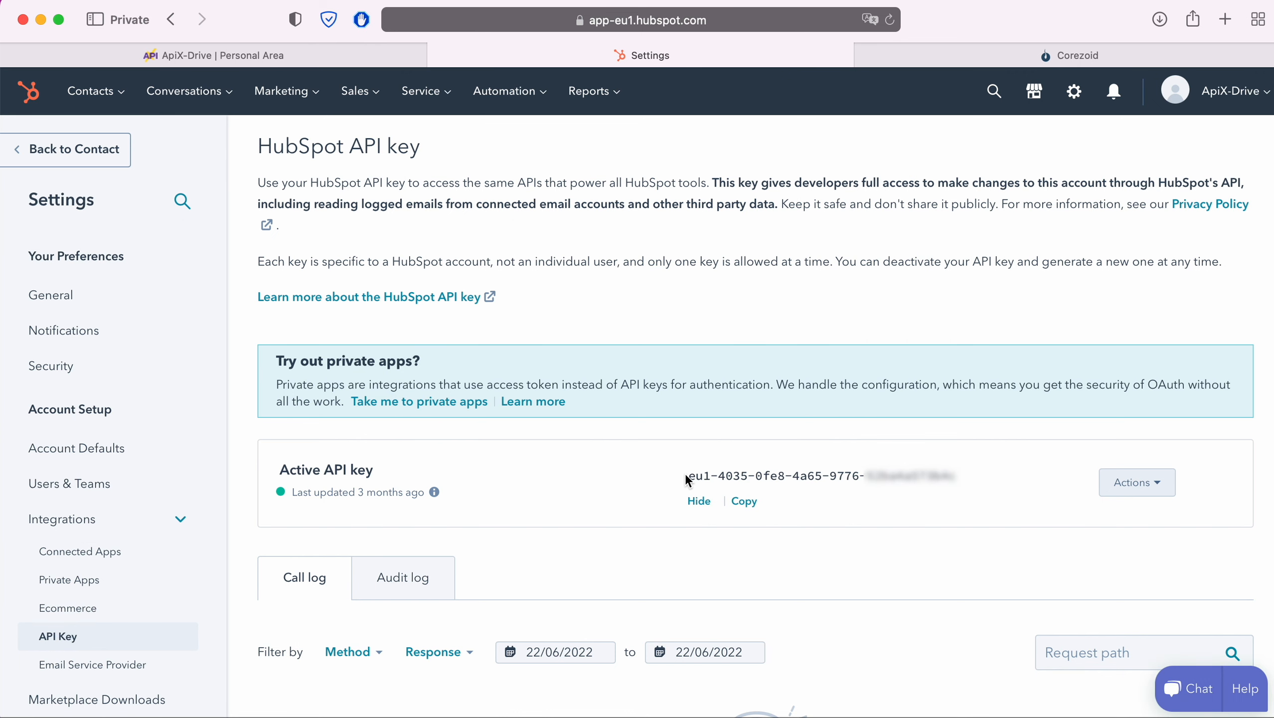
drag(687, 476, 958, 481)
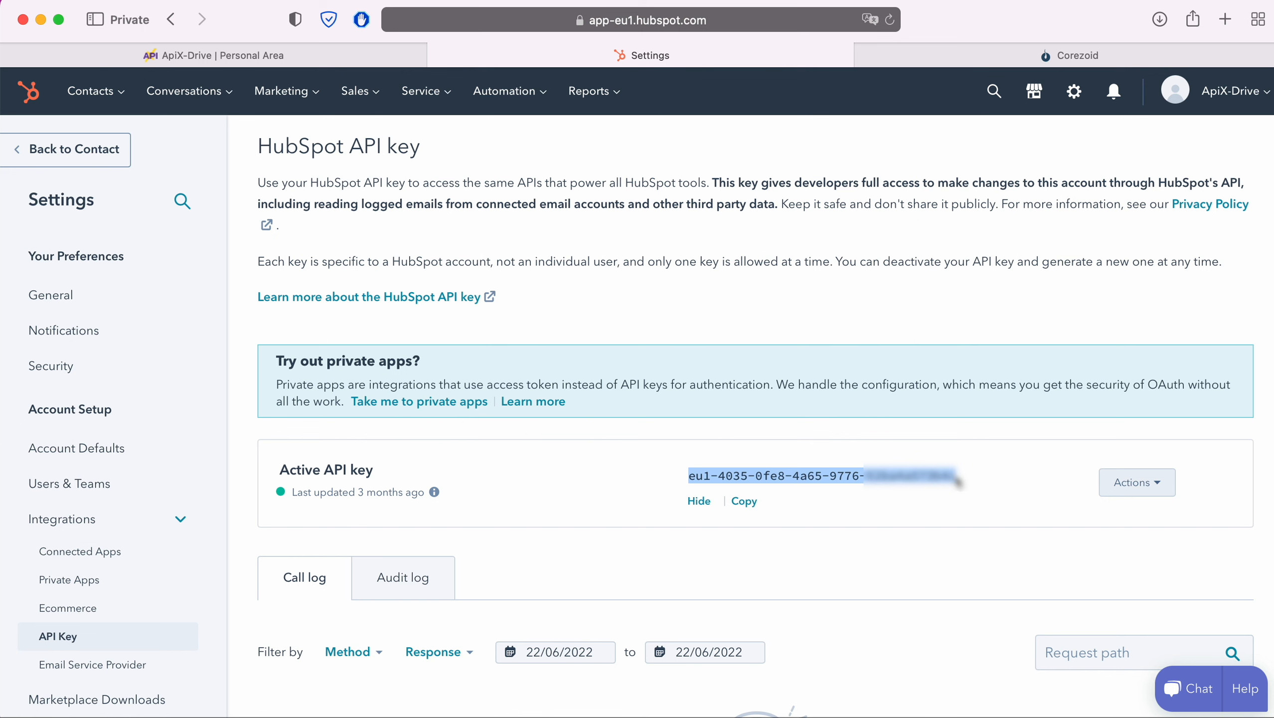
right_click(958, 482)
click(1005, 616)
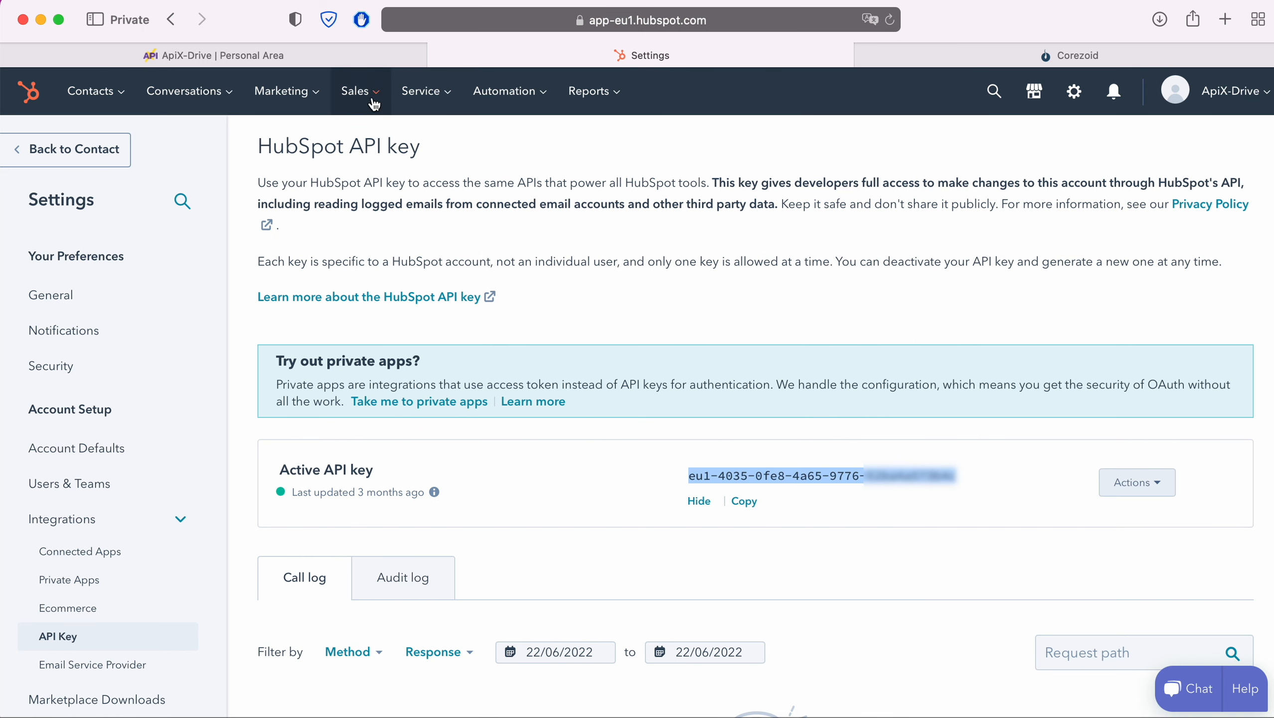
- Switch back to ApiX-Drive, paste the API key into the Hubspot integration setup and save the account
click(364, 55)
right_click(565, 391)
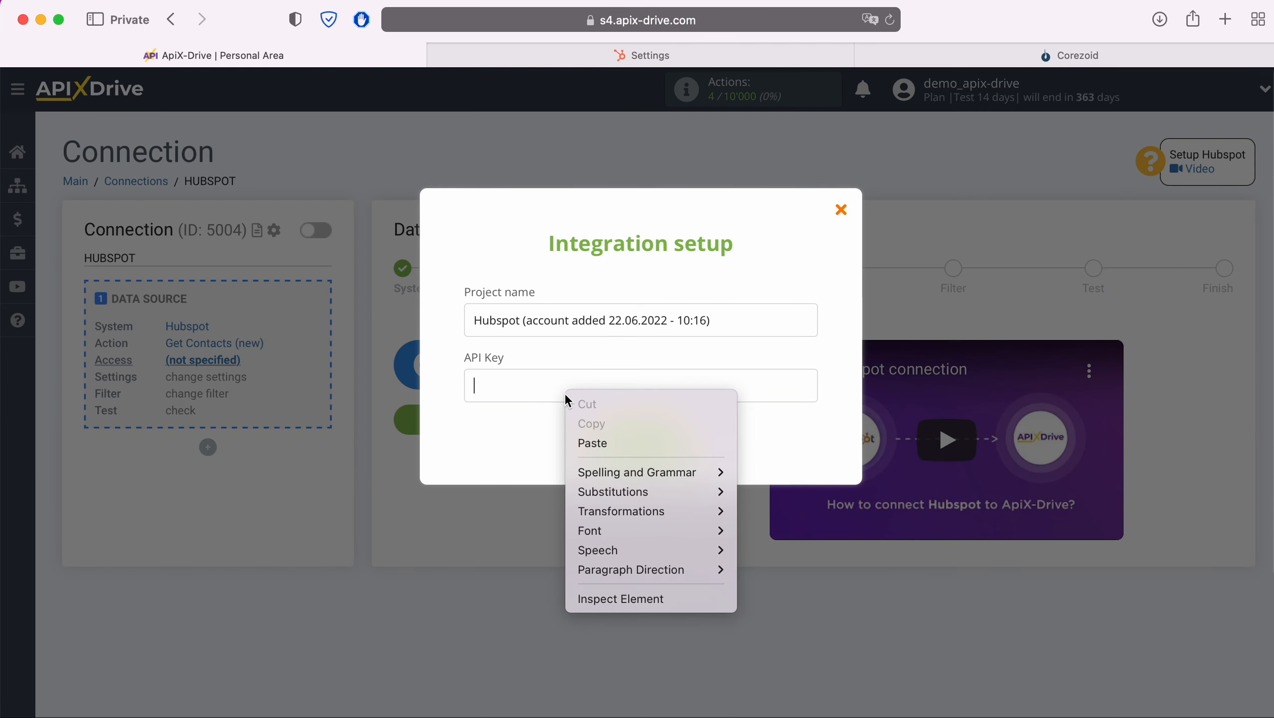
click(601, 443)
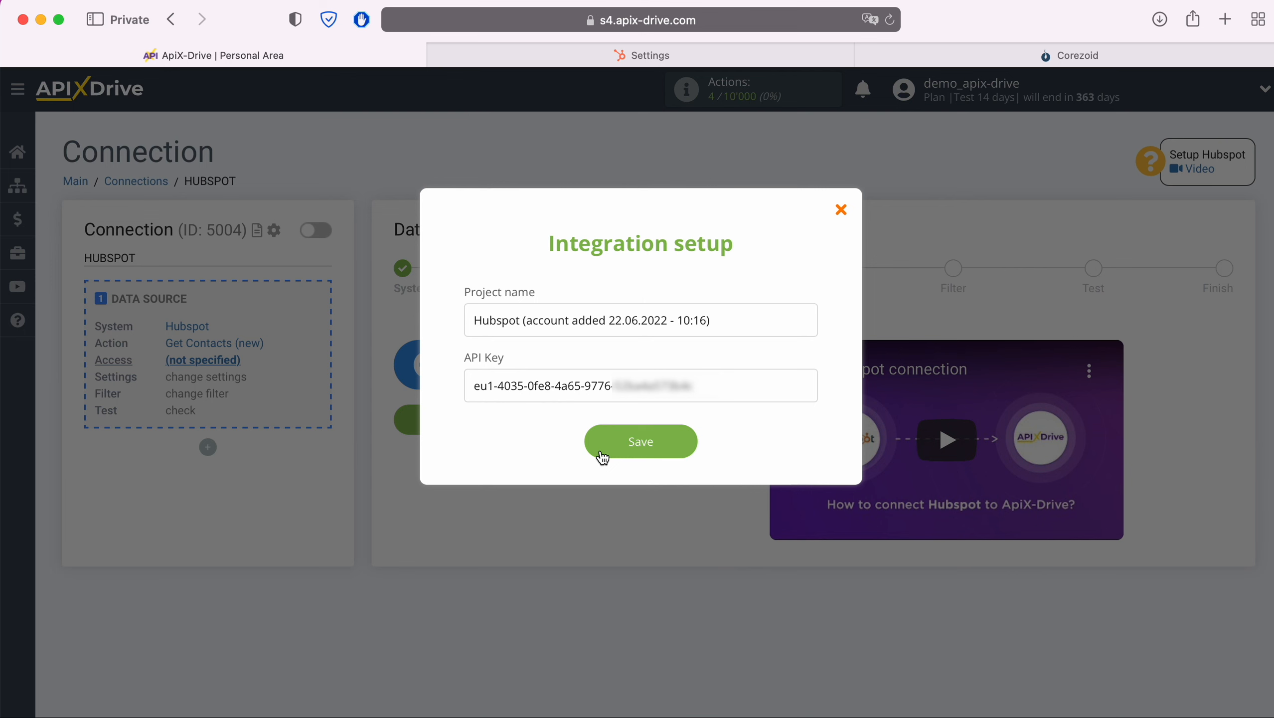
click(686, 436)
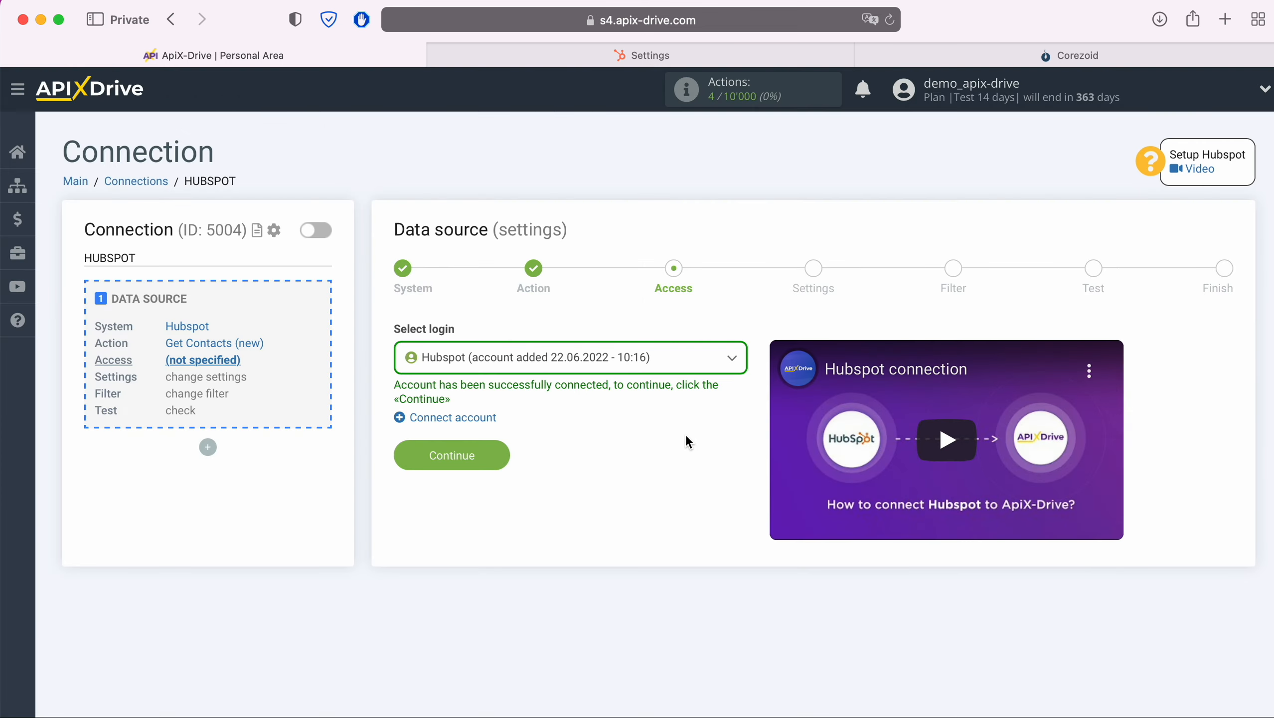
- Select the login "Hubspot (account added 22.06.2022 - 10:16)" for the data source and continue
click(660, 358)
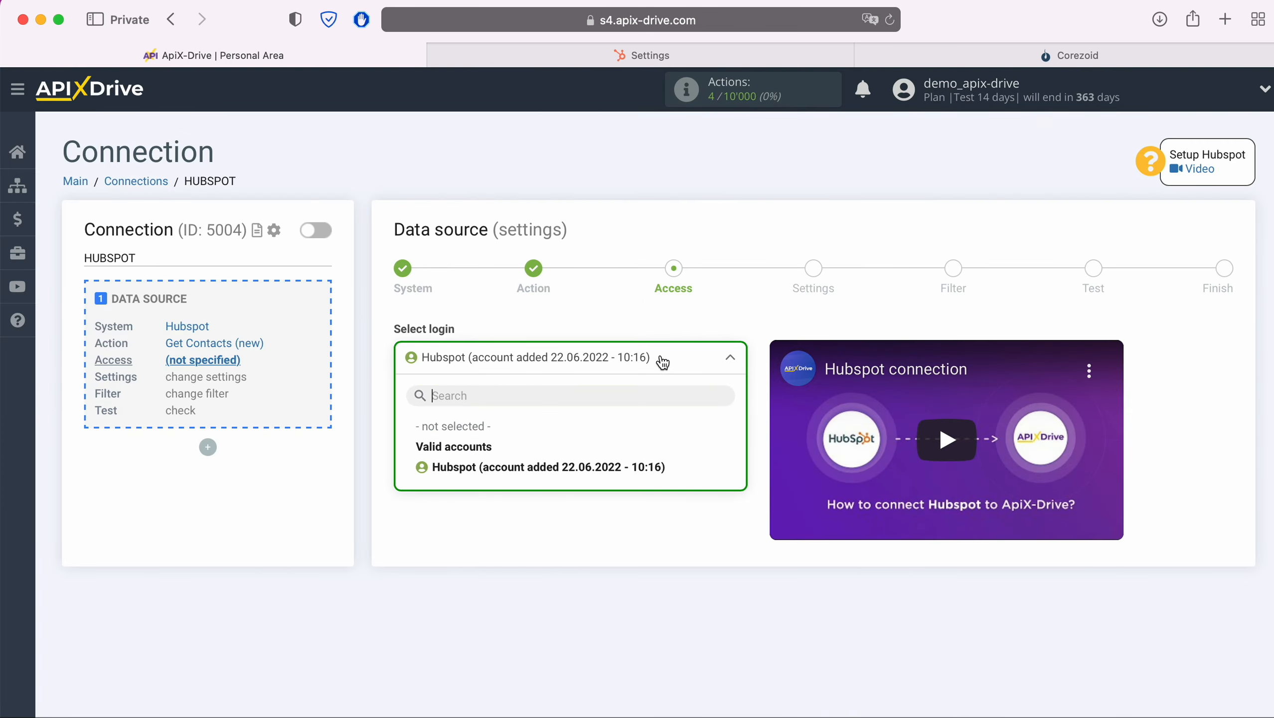
click(623, 467)
click(496, 457)
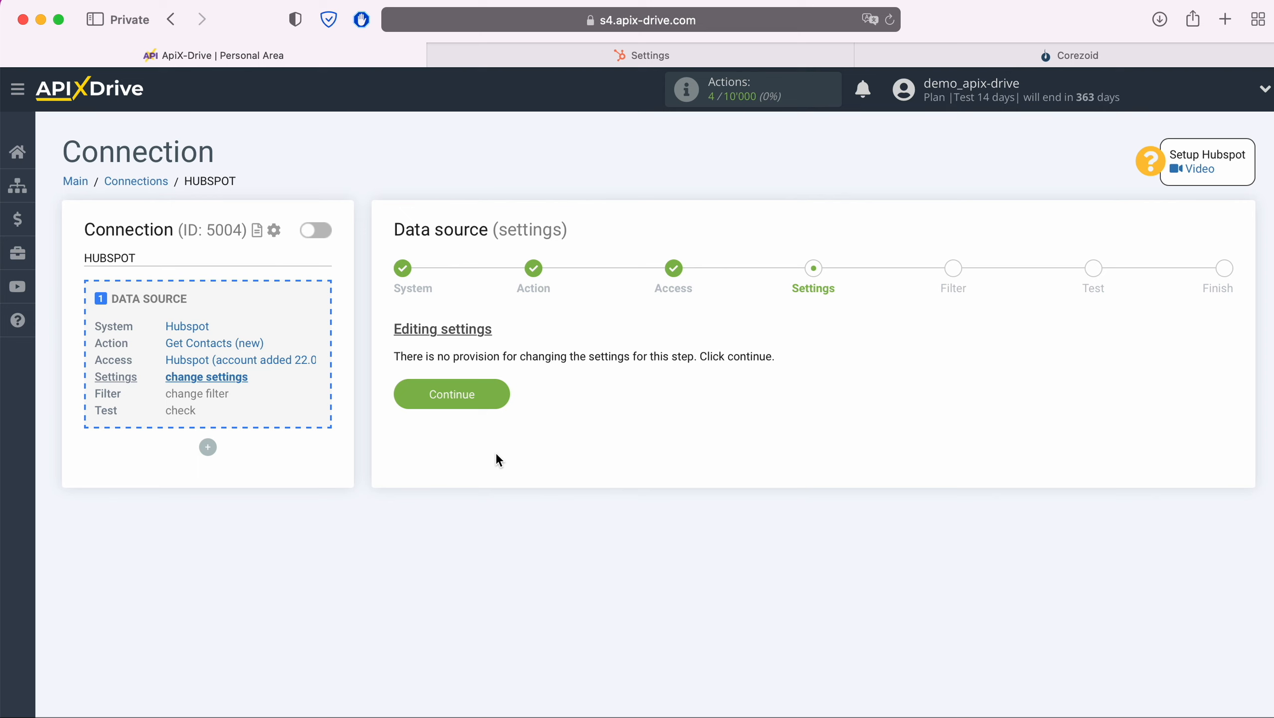
- Pass the settings and filter stages without adding conditions, review the Hubspot test data and complete the data source setup
click(502, 392)
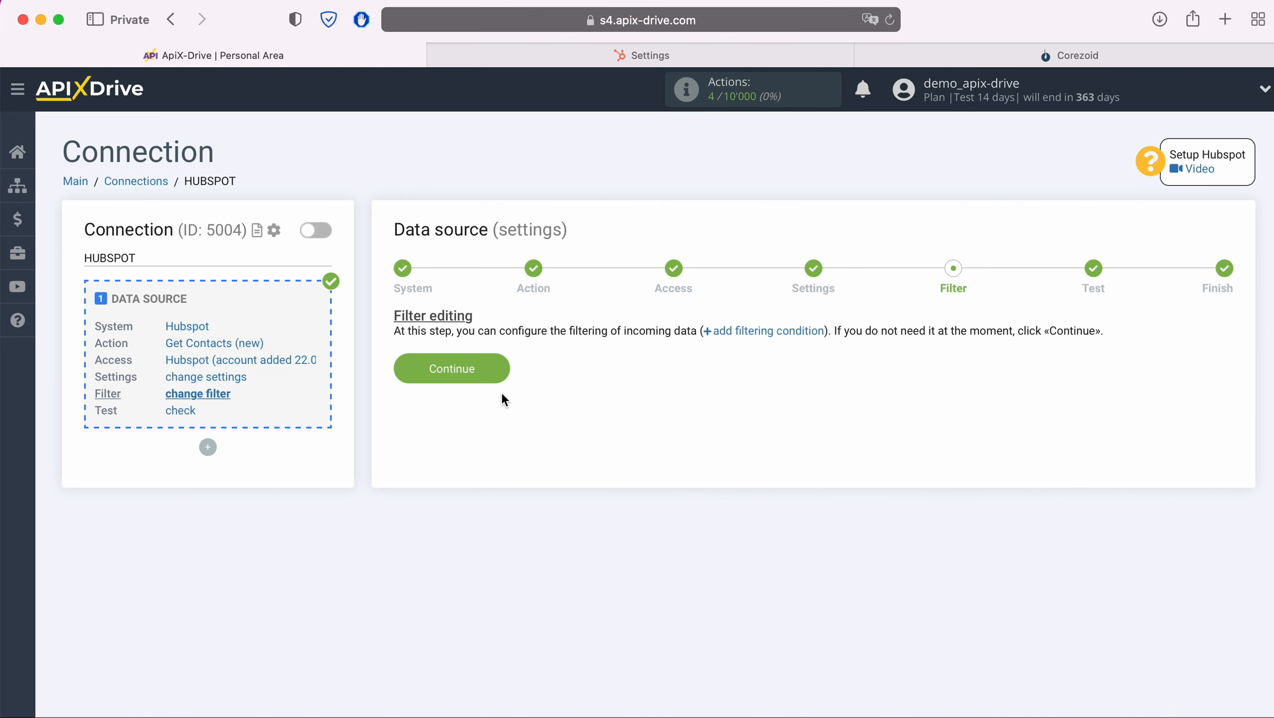
click(501, 372)
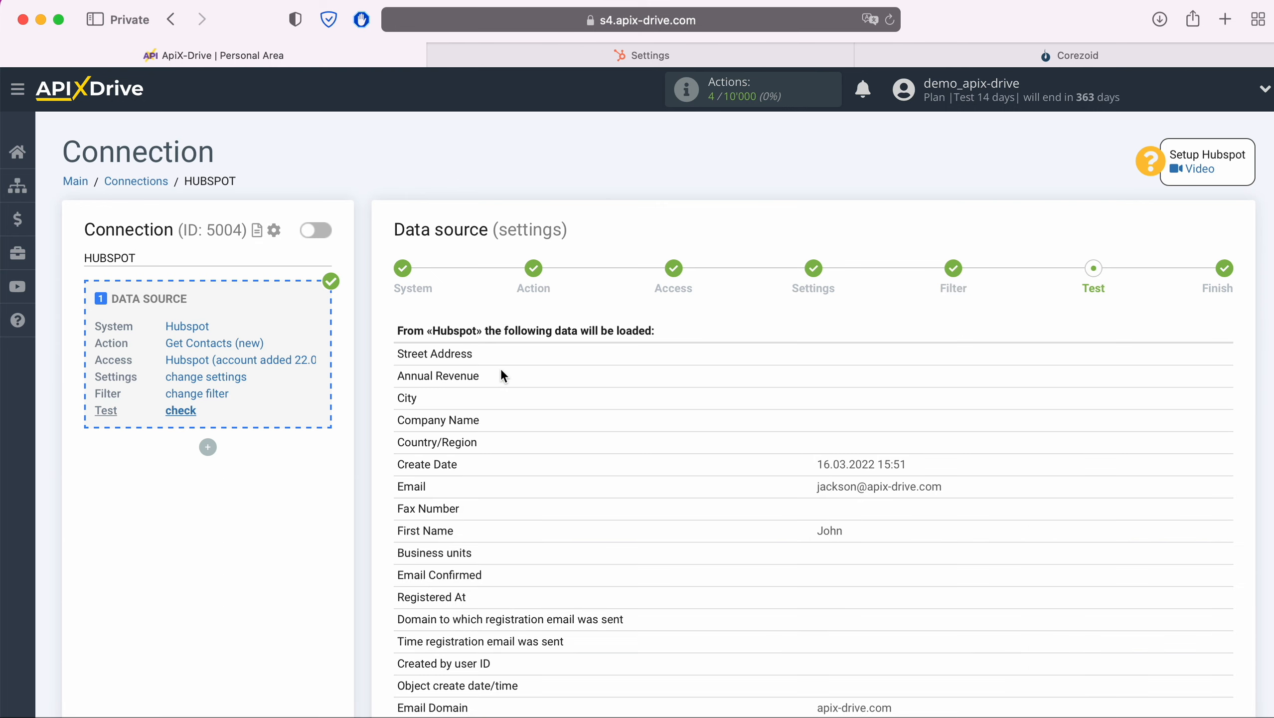
scroll(502, 370, down, 6)
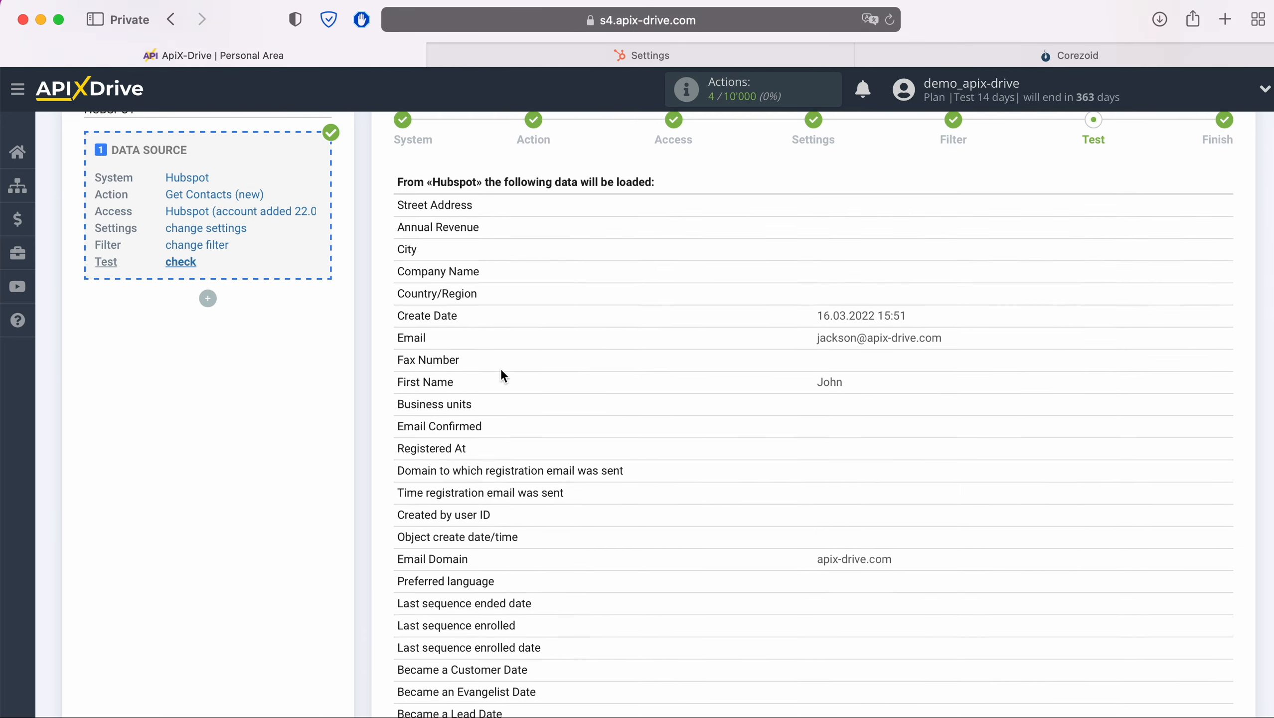
scroll(501, 375, down, 10)
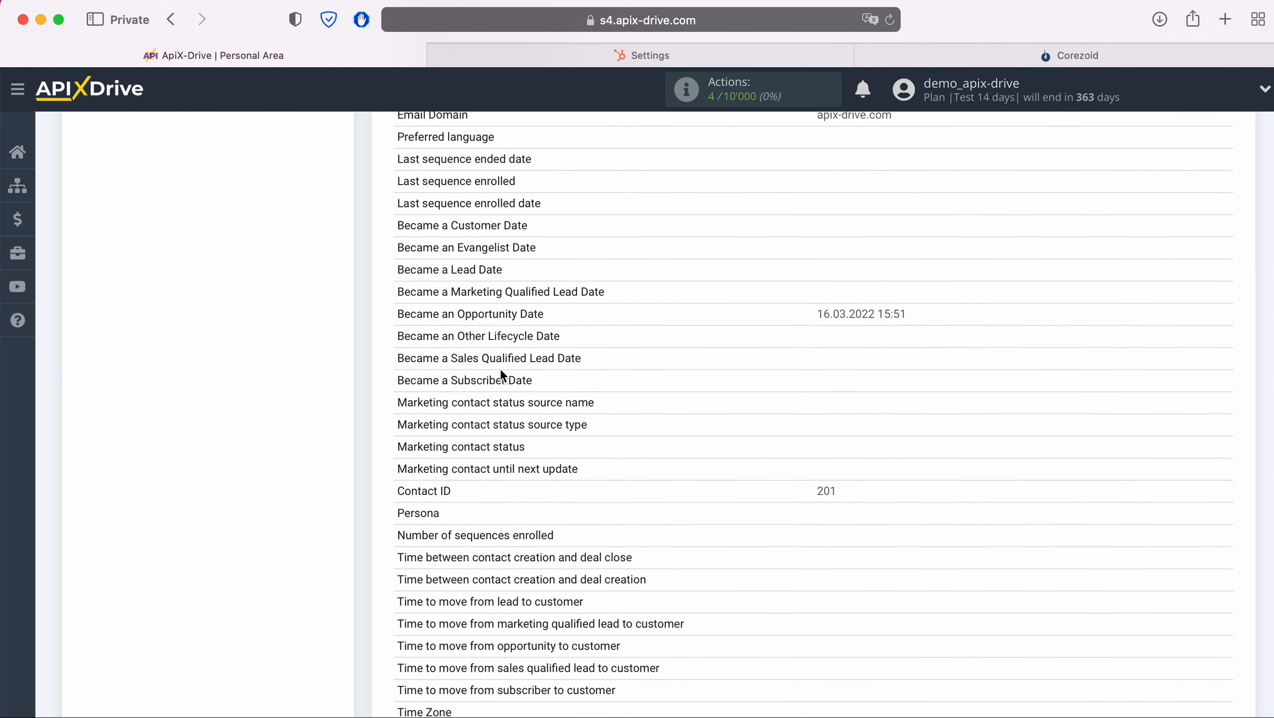
scroll(501, 370, down, 3)
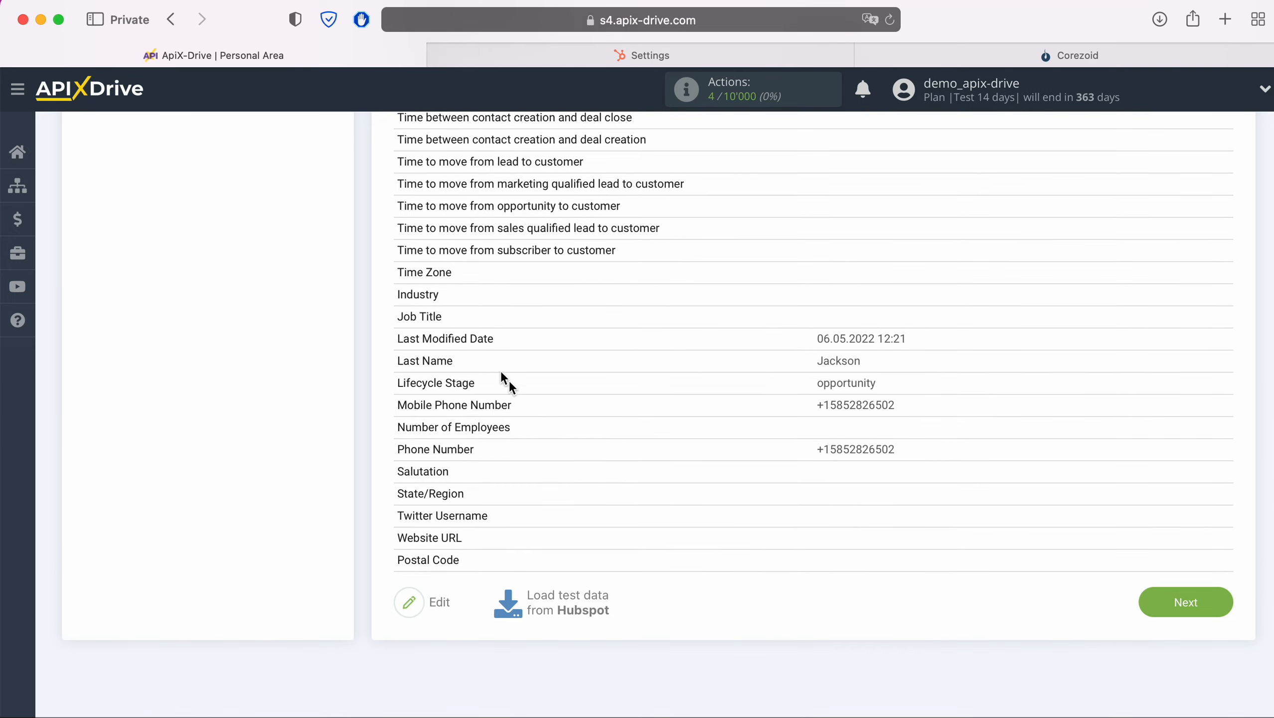
click(1218, 603)
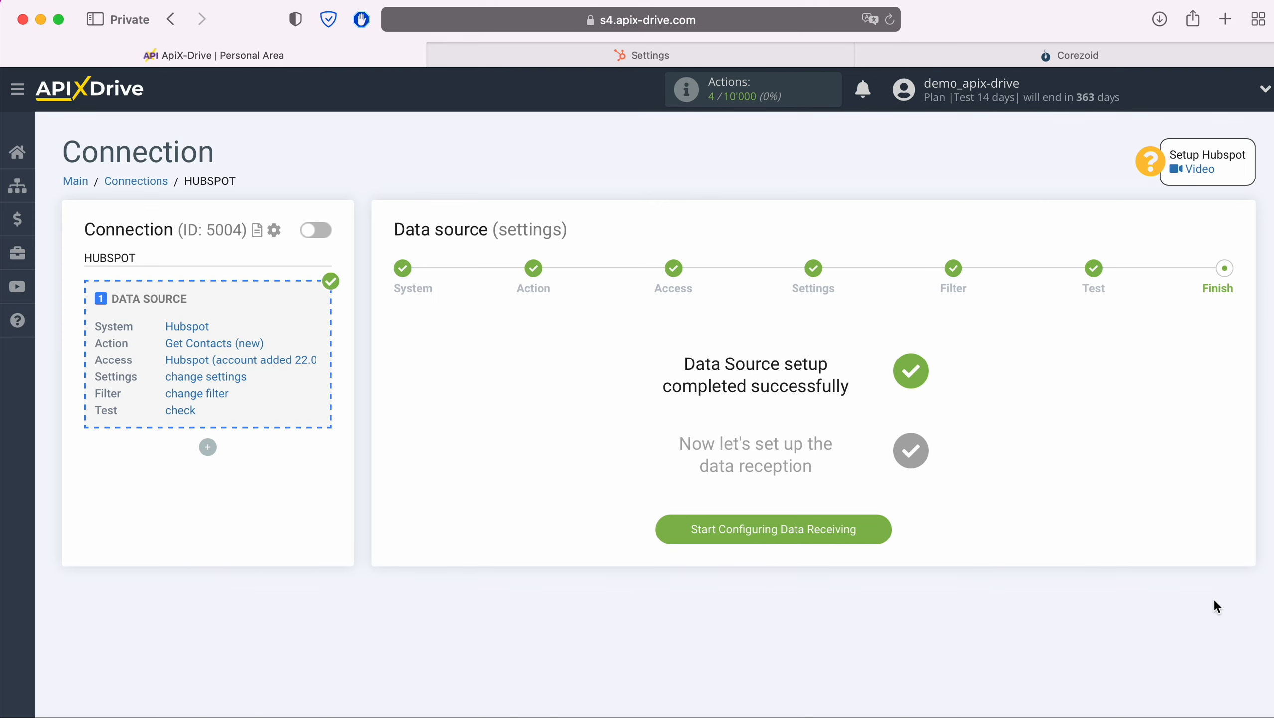
- Start configuring data receiving and choose Corezoid as the data destination system
click(884, 528)
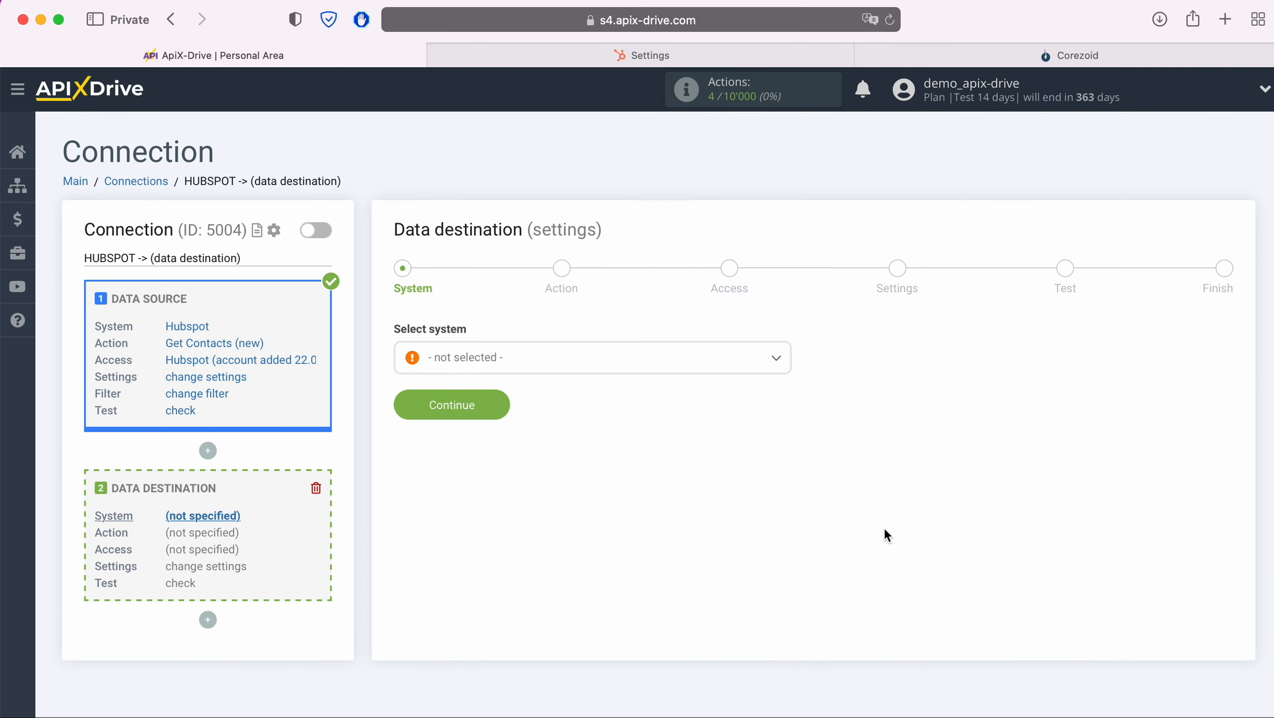
click(637, 361)
scroll(684, 518, down, 5)
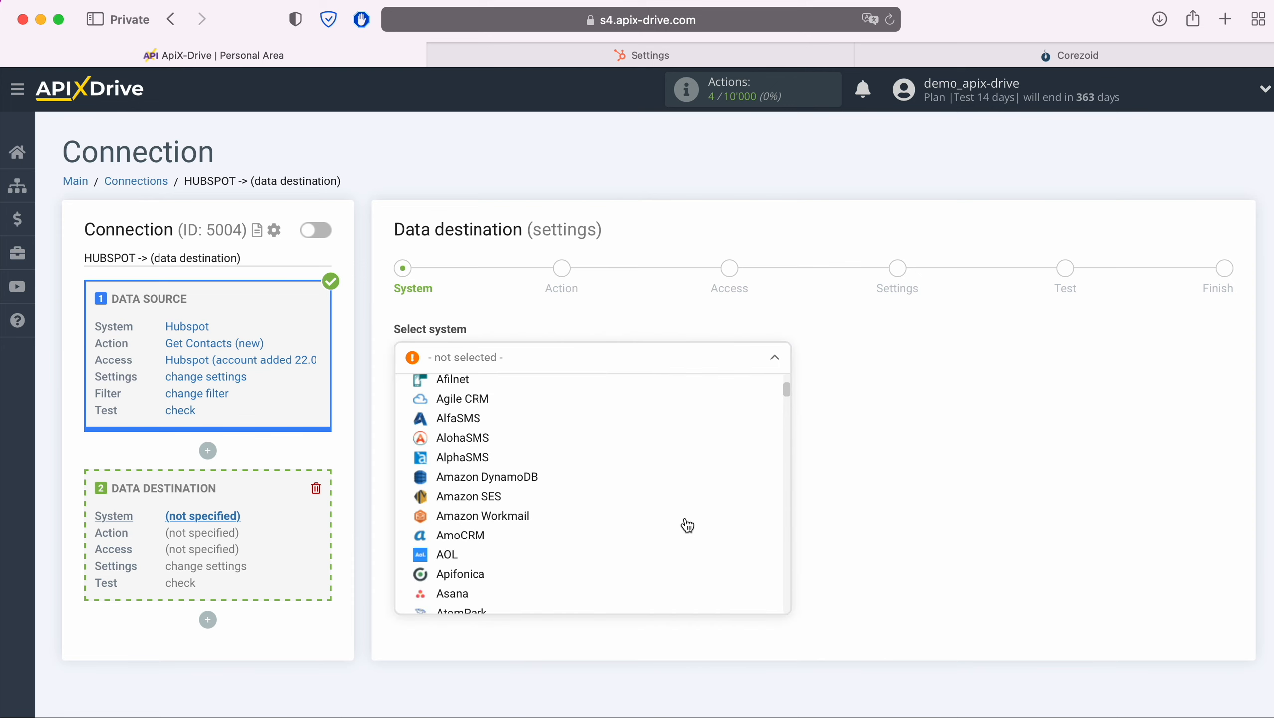
scroll(687, 523, down, 10)
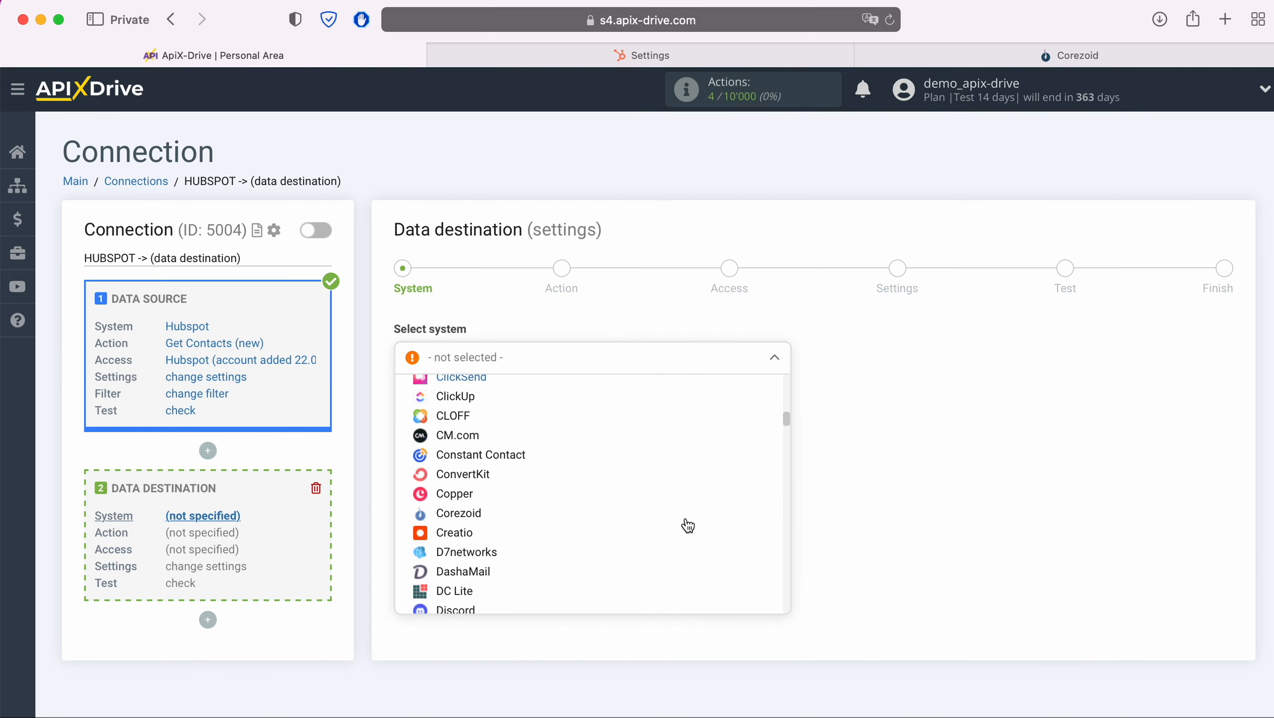
click(487, 514)
click(498, 406)
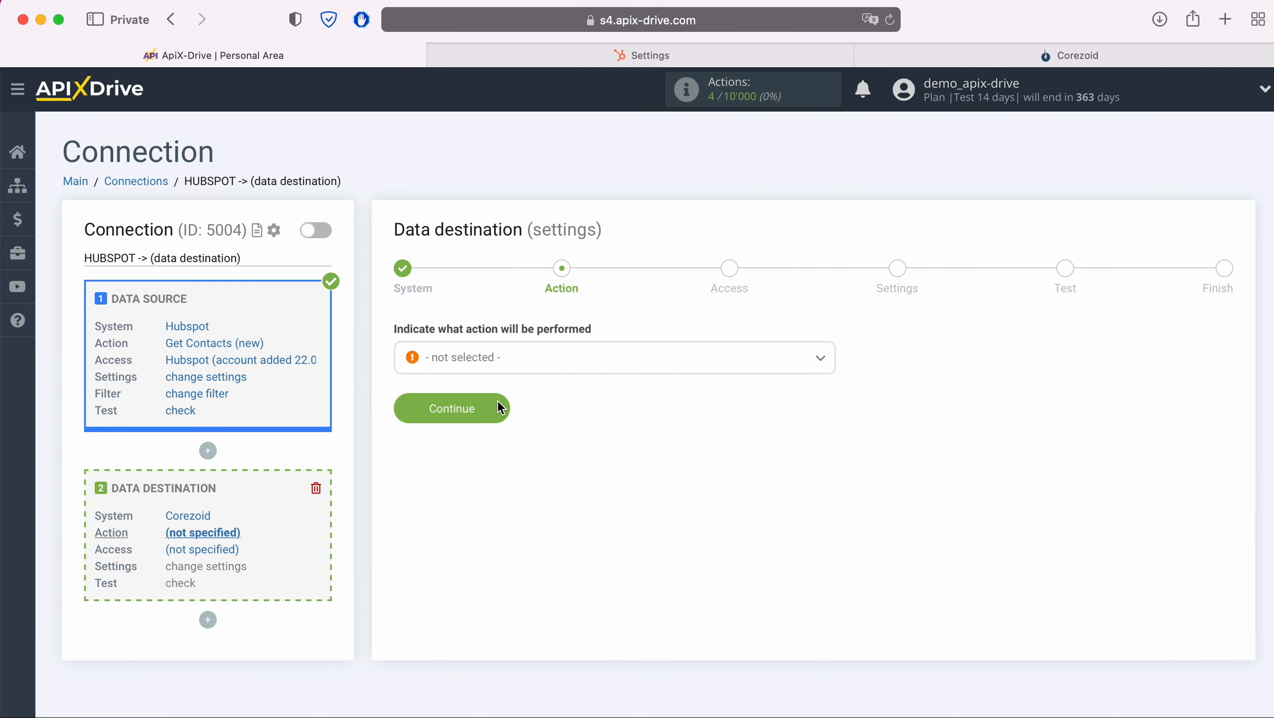
- Set the data destination action to Send Data and continue to the access stage
click(563, 369)
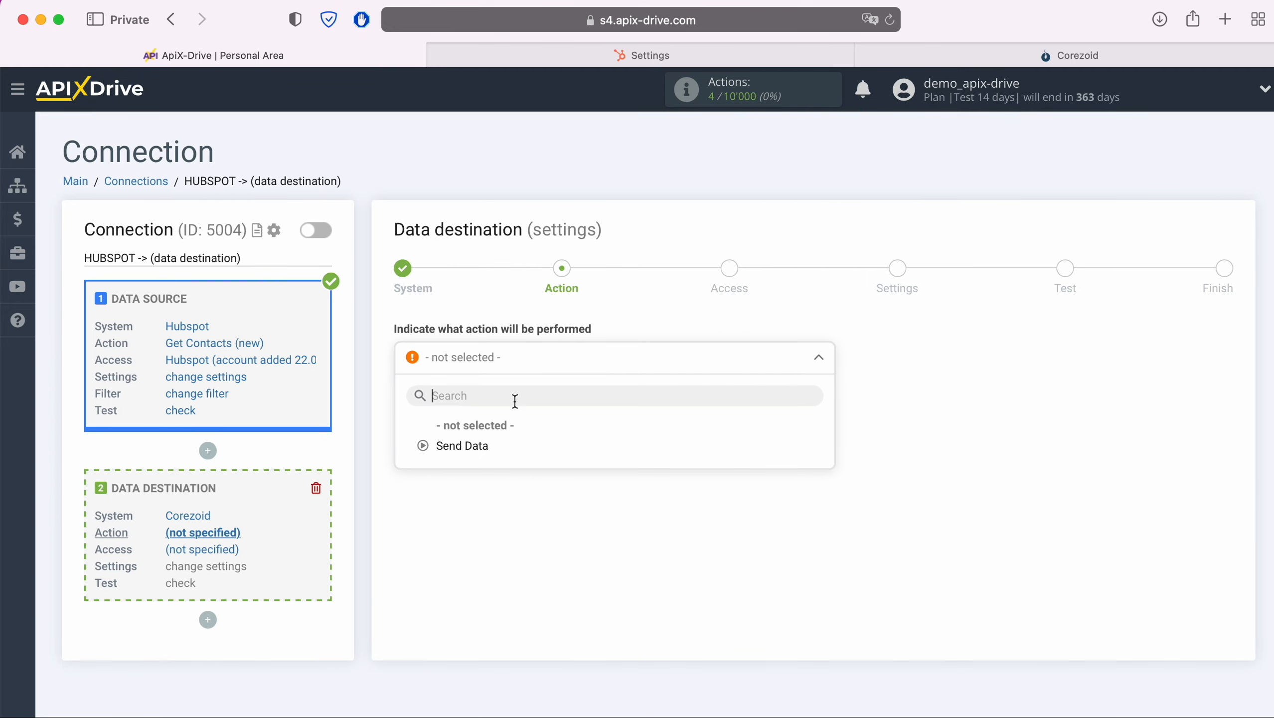
click(478, 446)
click(501, 409)
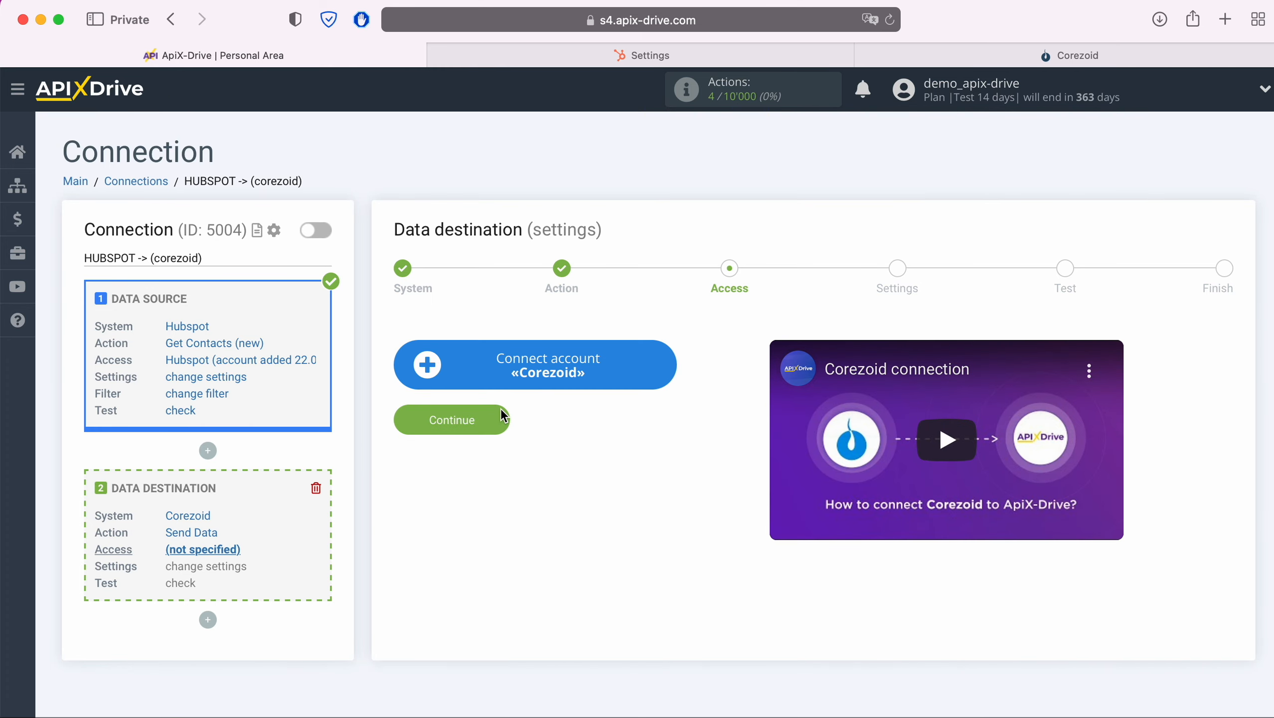
- Start connecting a Corezoid account, switch to Corezoid and create a process named Hubspot
click(662, 371)
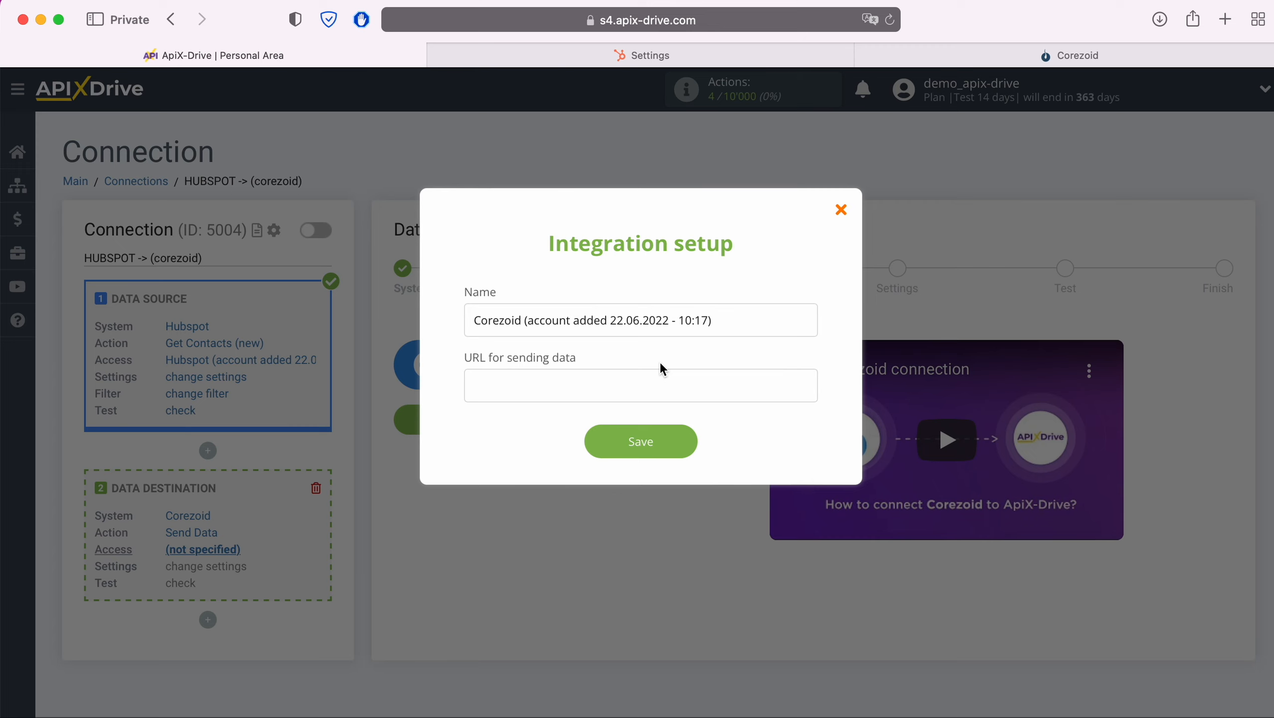
click(1011, 61)
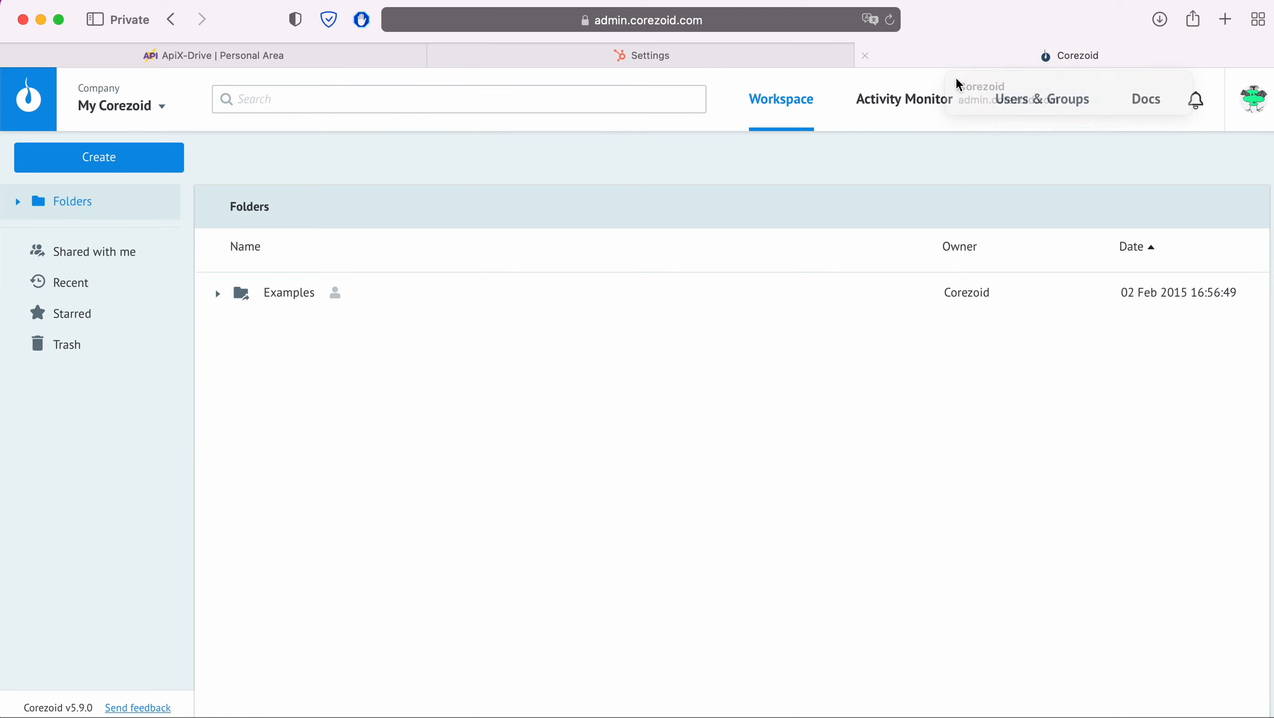
click(144, 161)
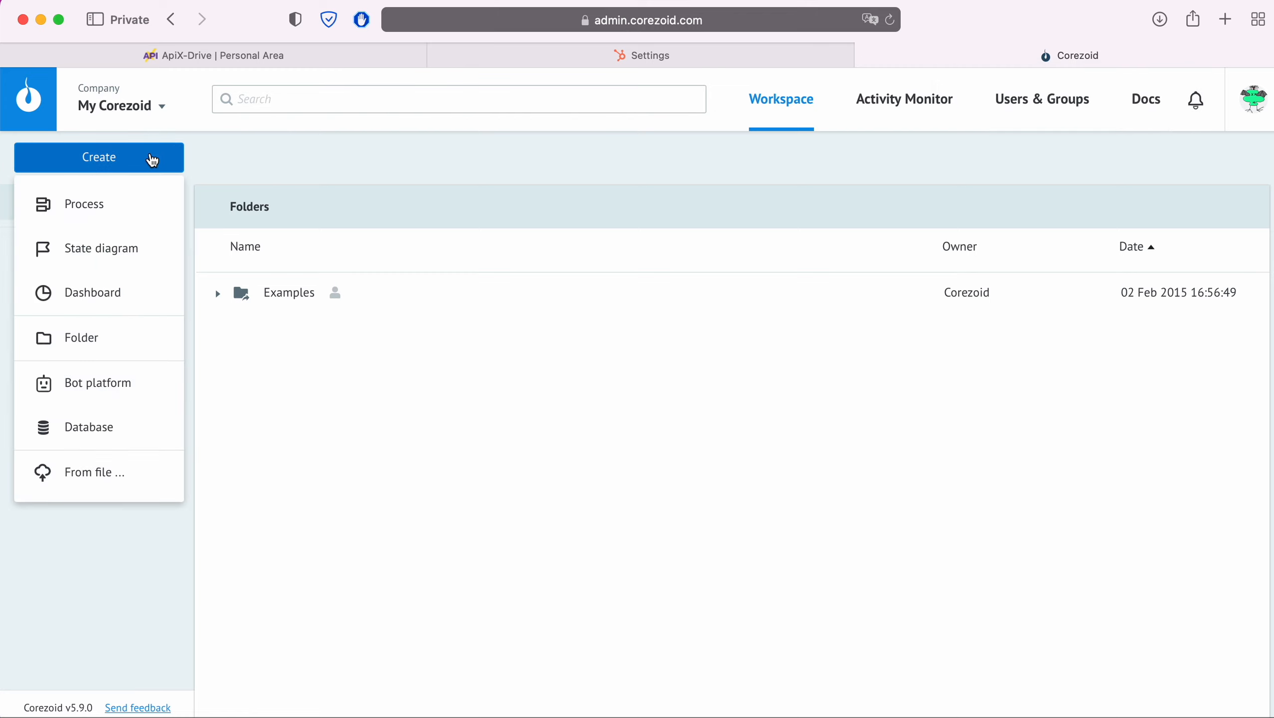
click(122, 204)
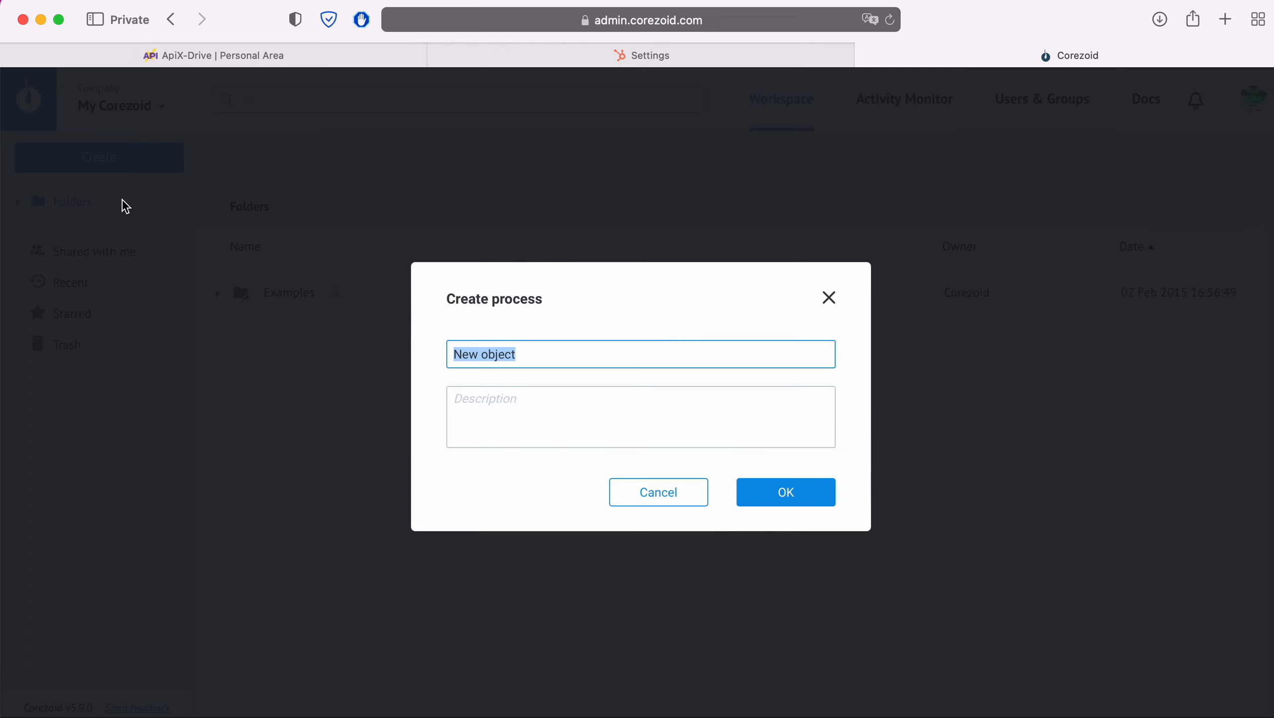
text(Hubspot)
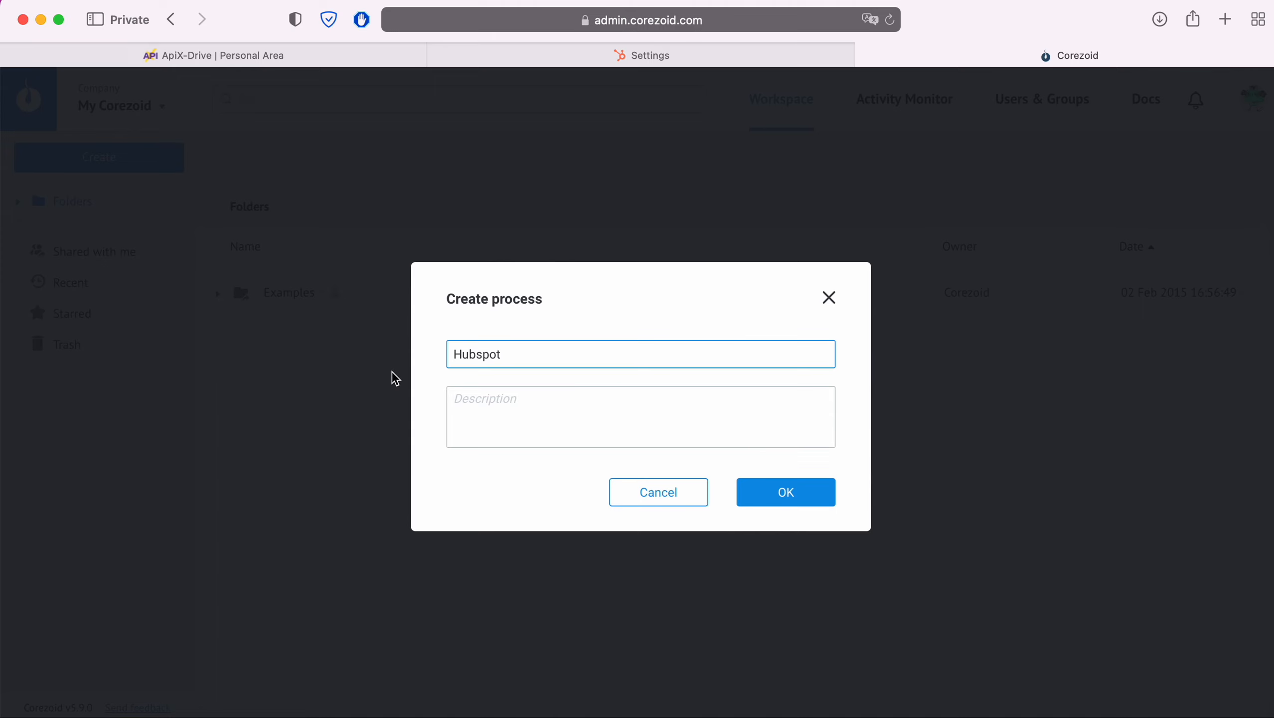
click(797, 488)
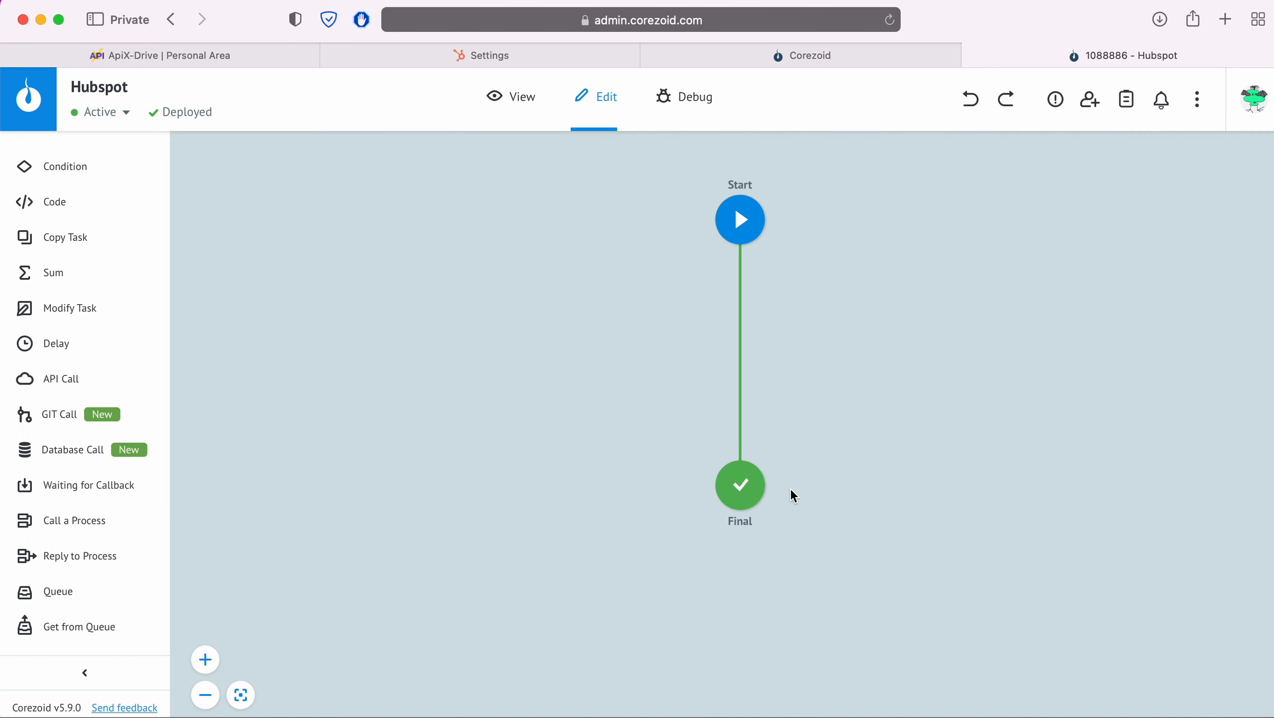
- Copy the JSON webhook link from the Start node of the Hubspot process
click(741, 219)
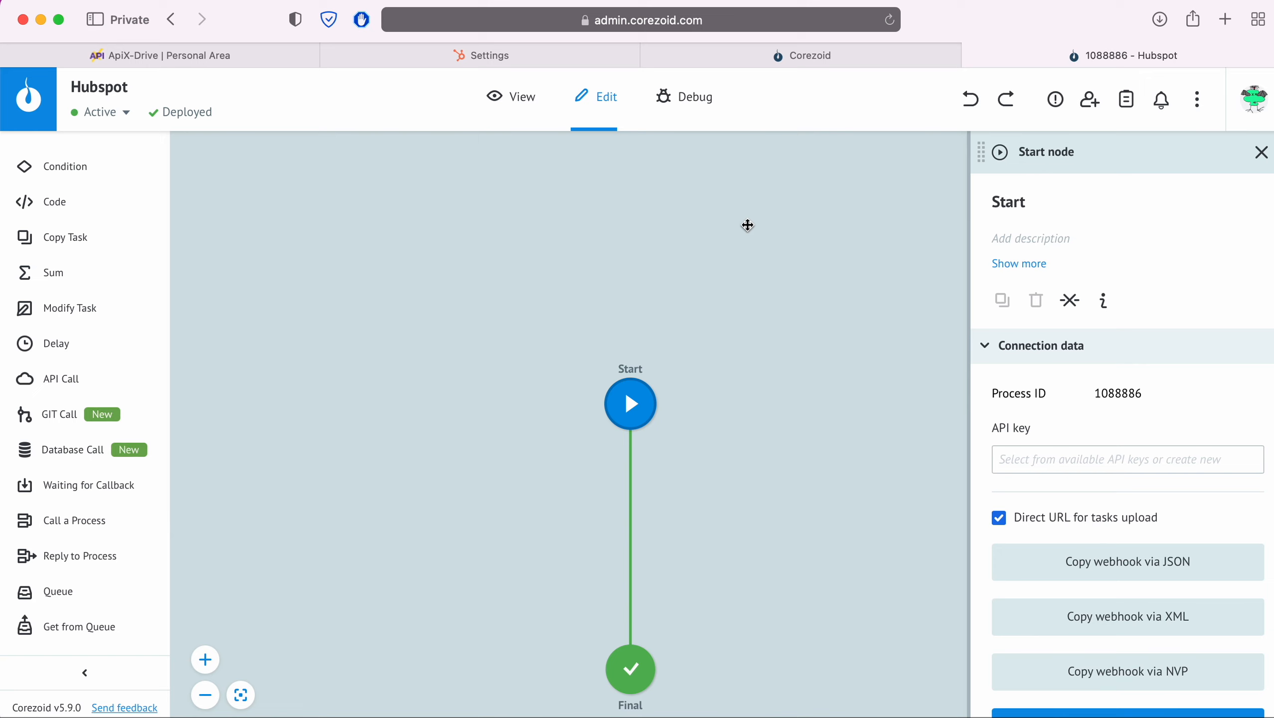
click(1118, 563)
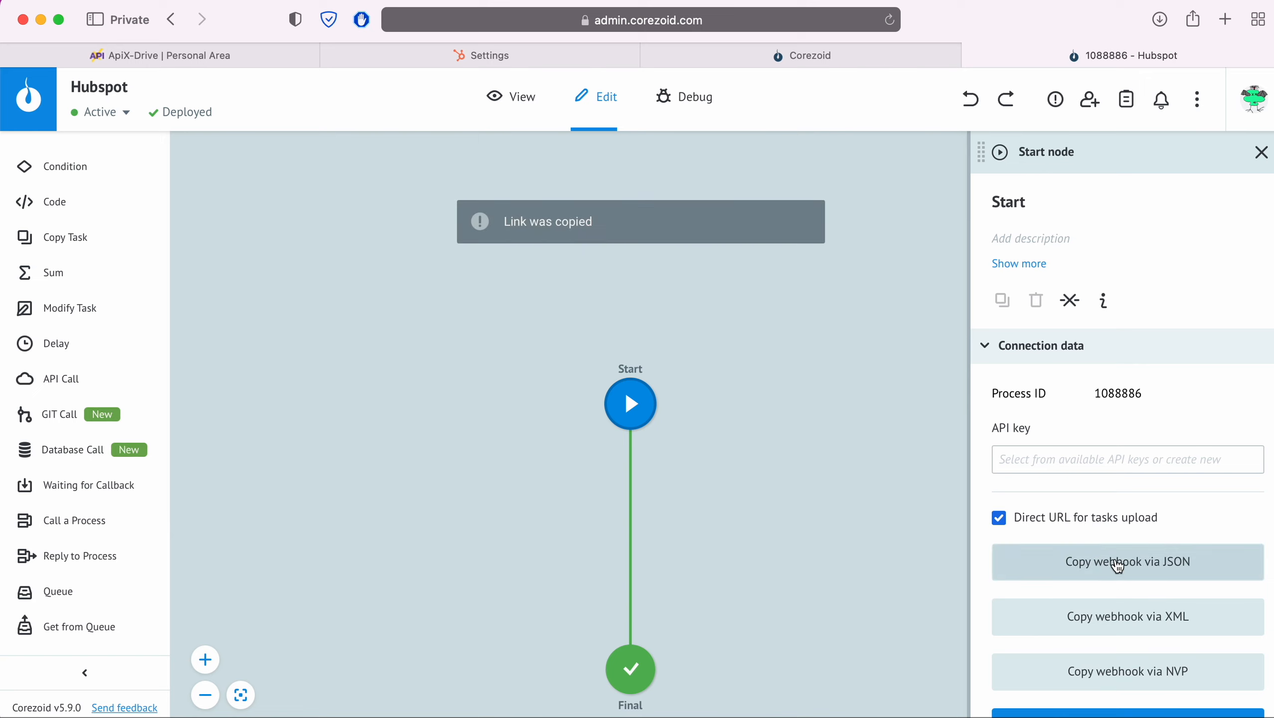
- Return to ApiX-Drive, paste the copied webhook link as the URL for sending data and save the Corezoid account
click(152, 49)
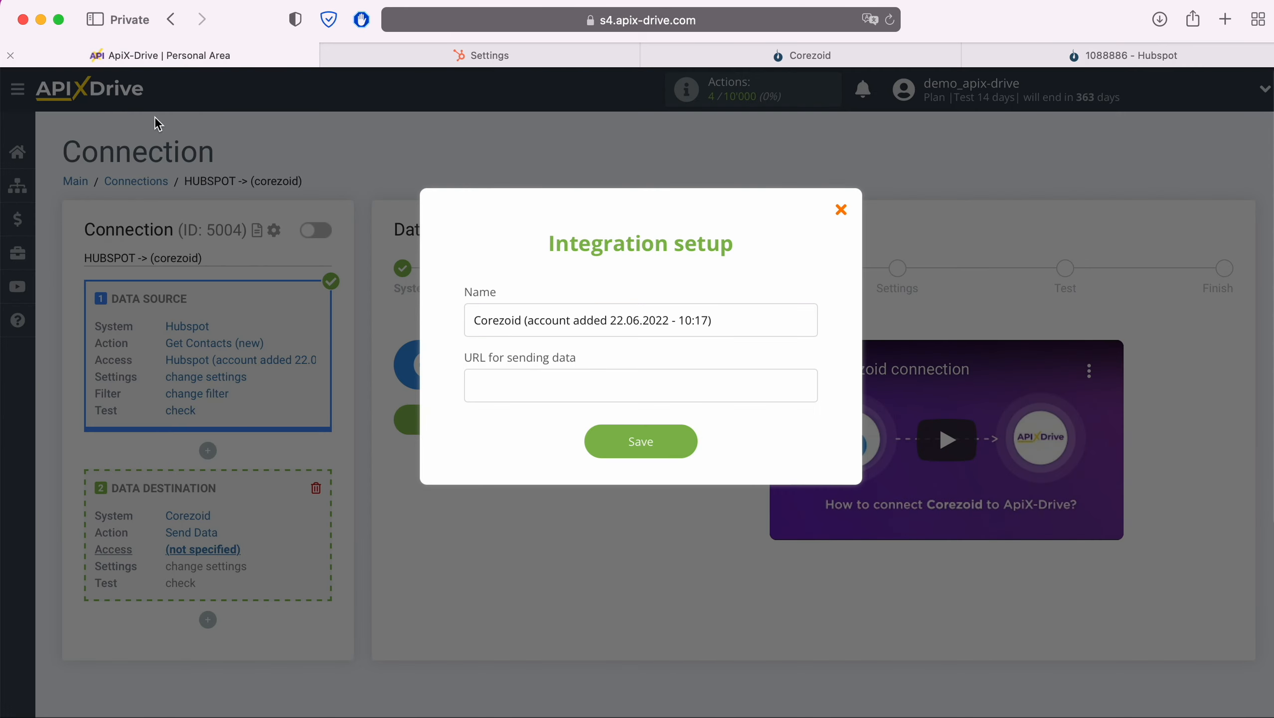
right_click(484, 384)
click(494, 433)
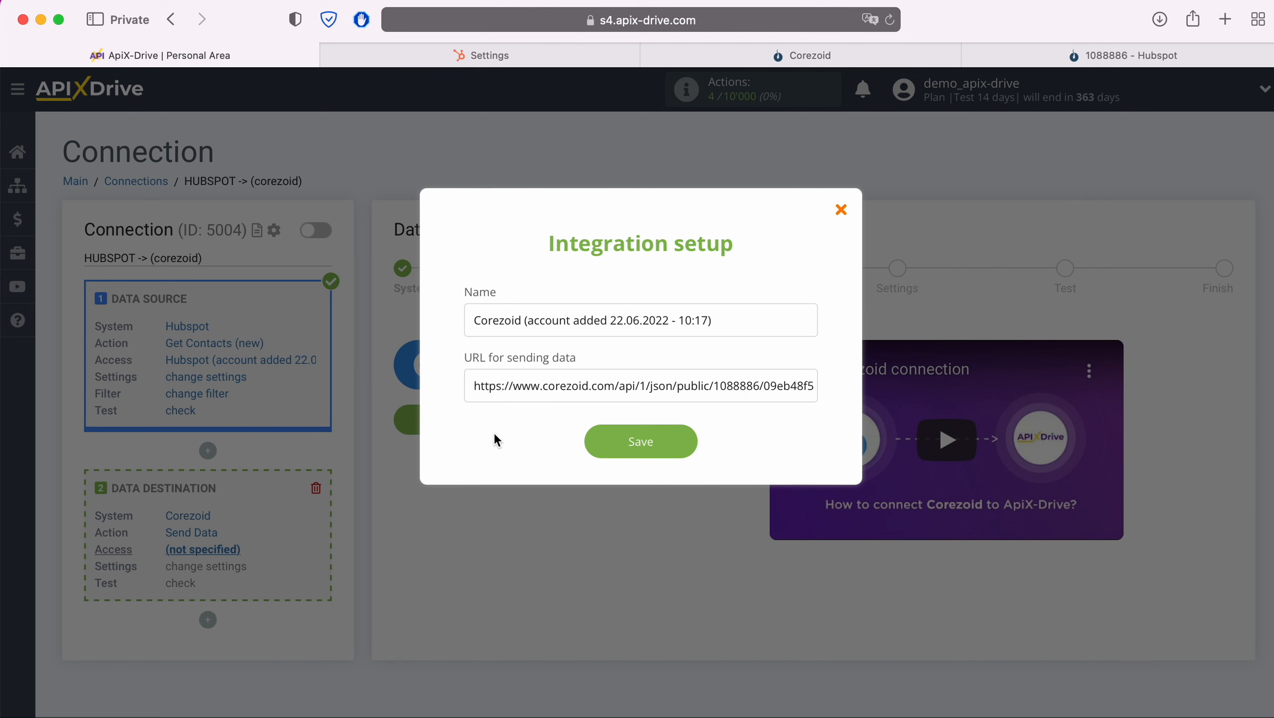
click(686, 443)
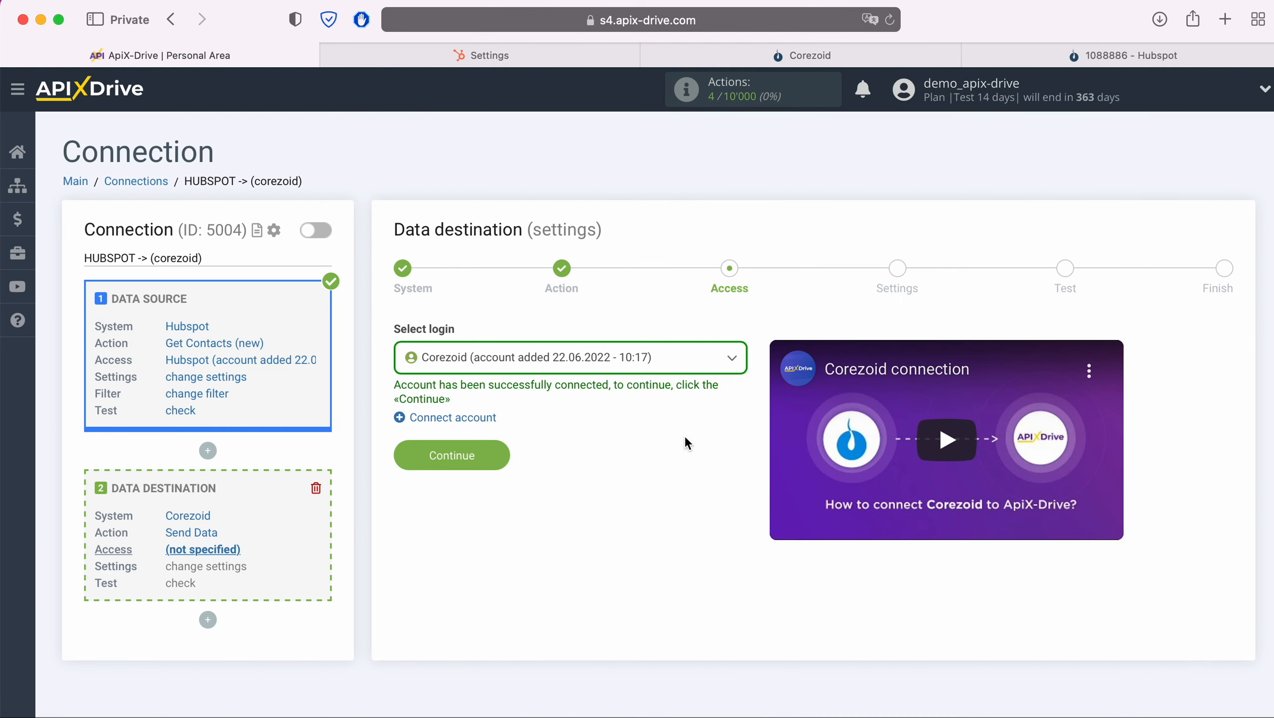
- Select the newly connected Corezoid account as the data destination login and continue to the settings stage
click(668, 372)
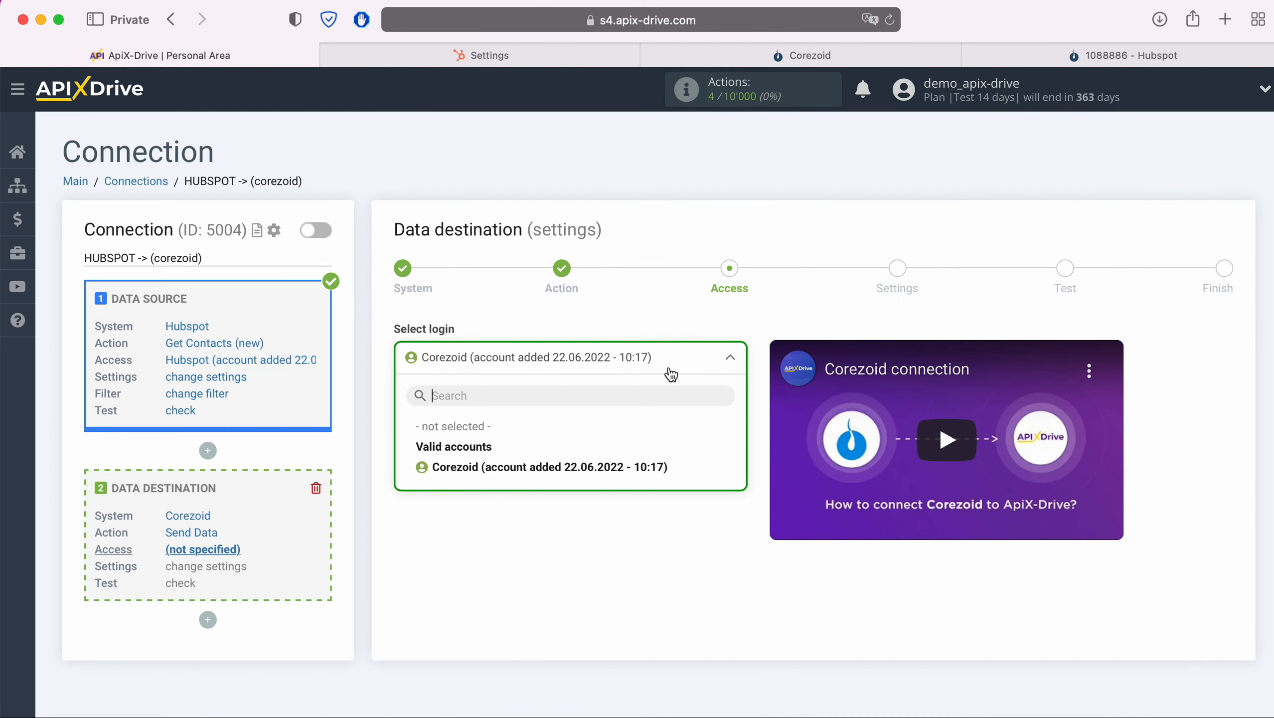
click(643, 472)
click(486, 459)
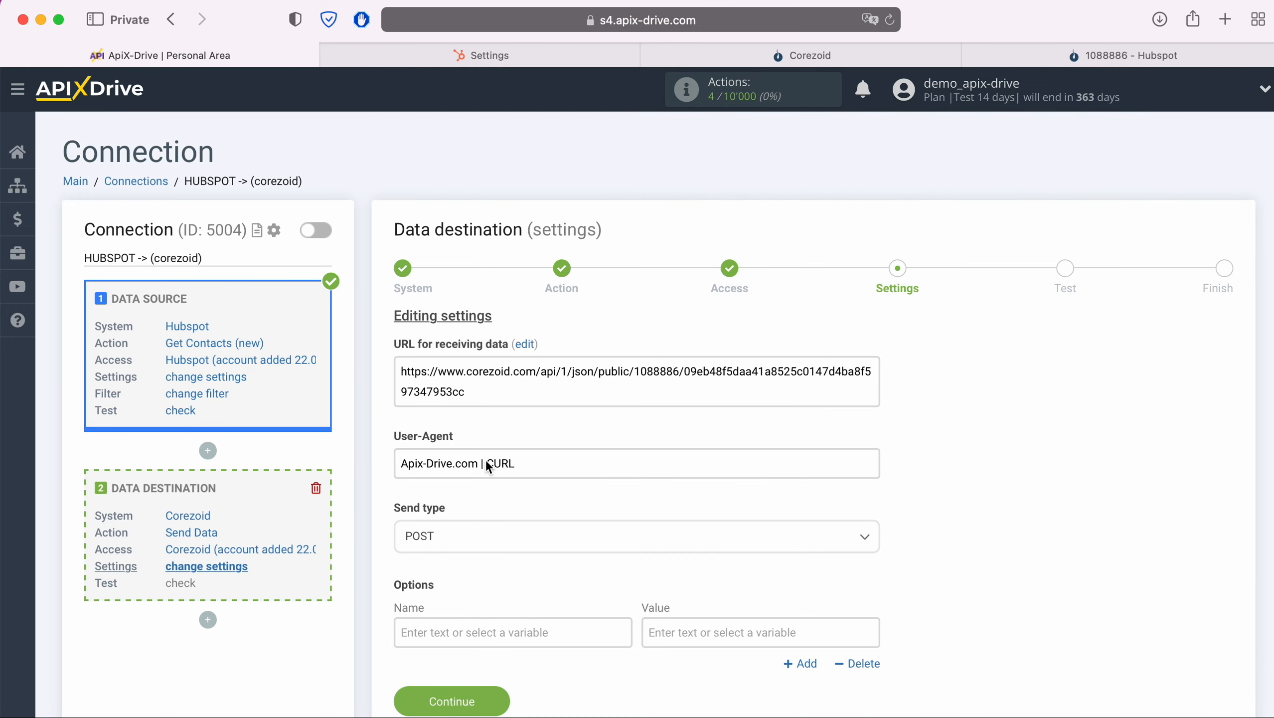
- Set the send type to POST json and enter name as the first option's name
click(467, 547)
click(462, 623)
scroll(458, 615, down, 2)
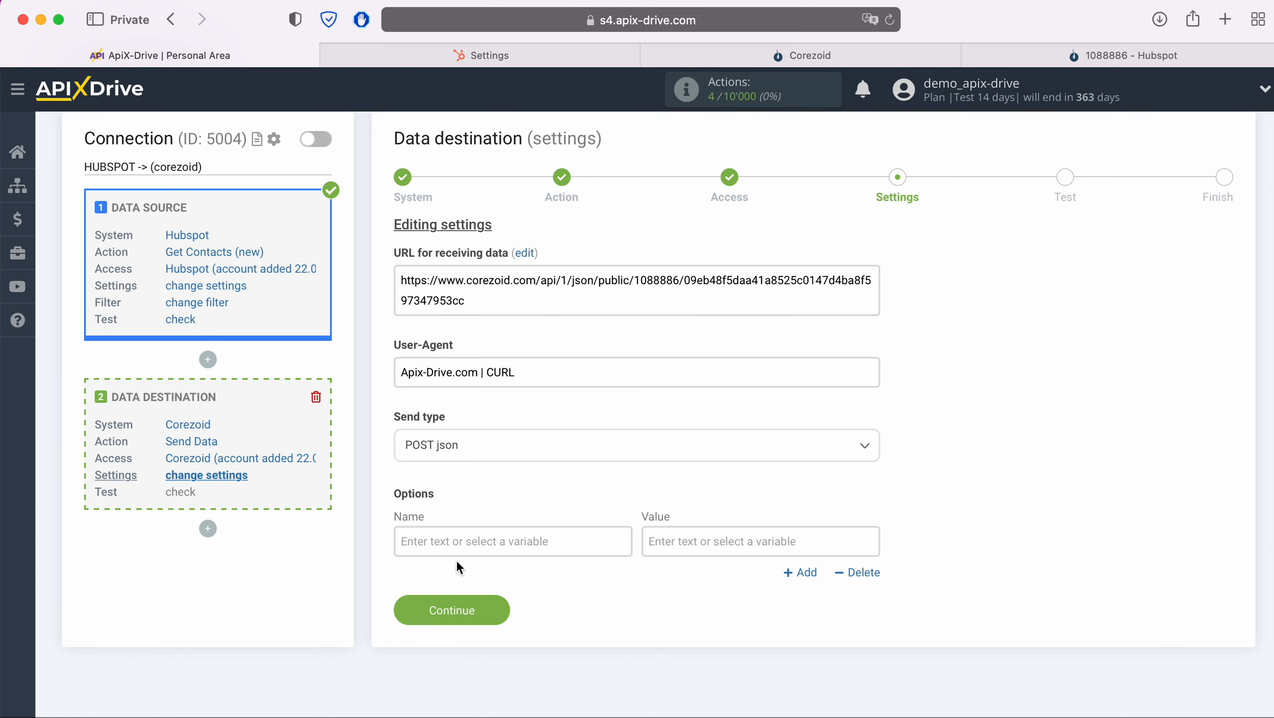
click(455, 541)
scroll(455, 544, down, 6)
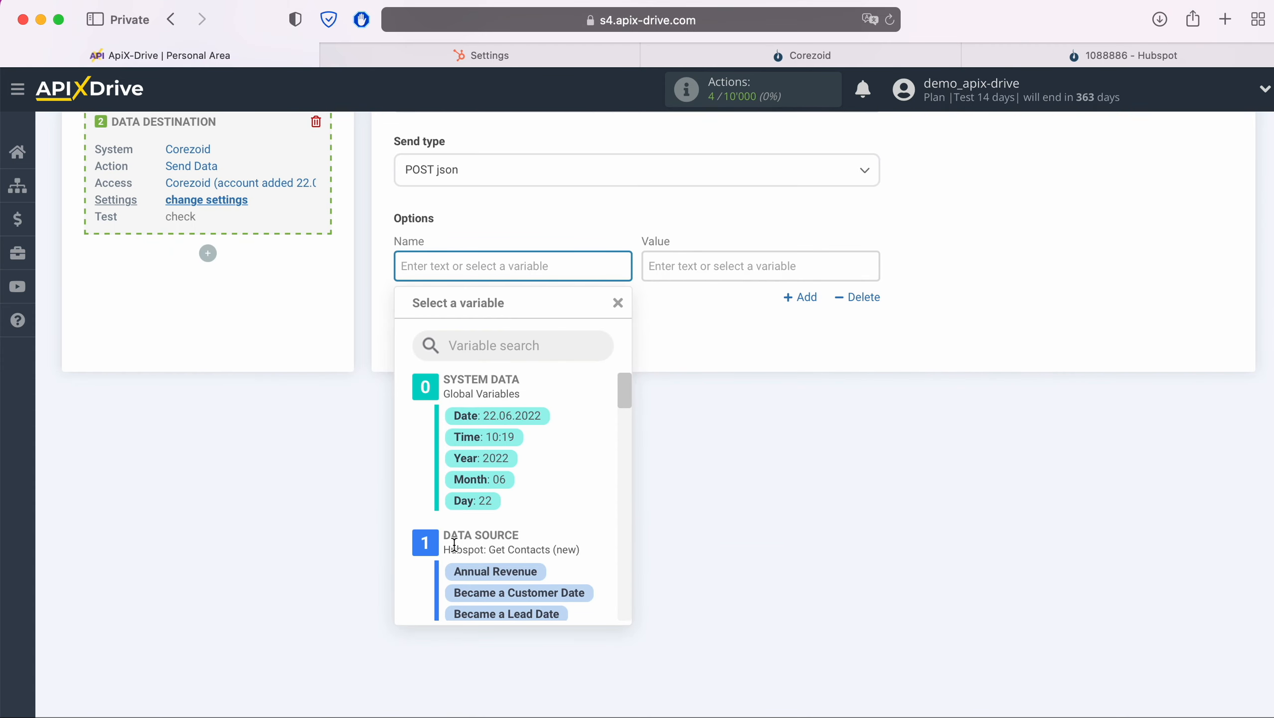
text(name)
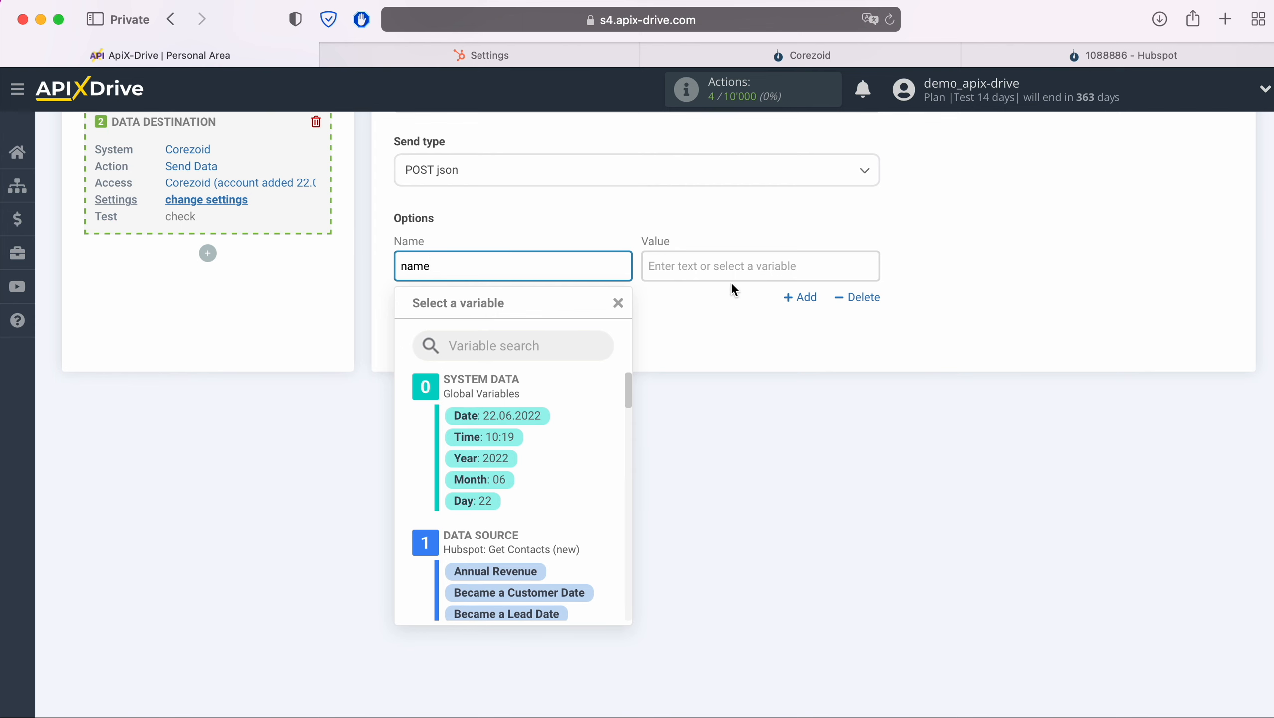
- Fill the name option's value with the Hubspot First Name and Last Name variables
click(704, 272)
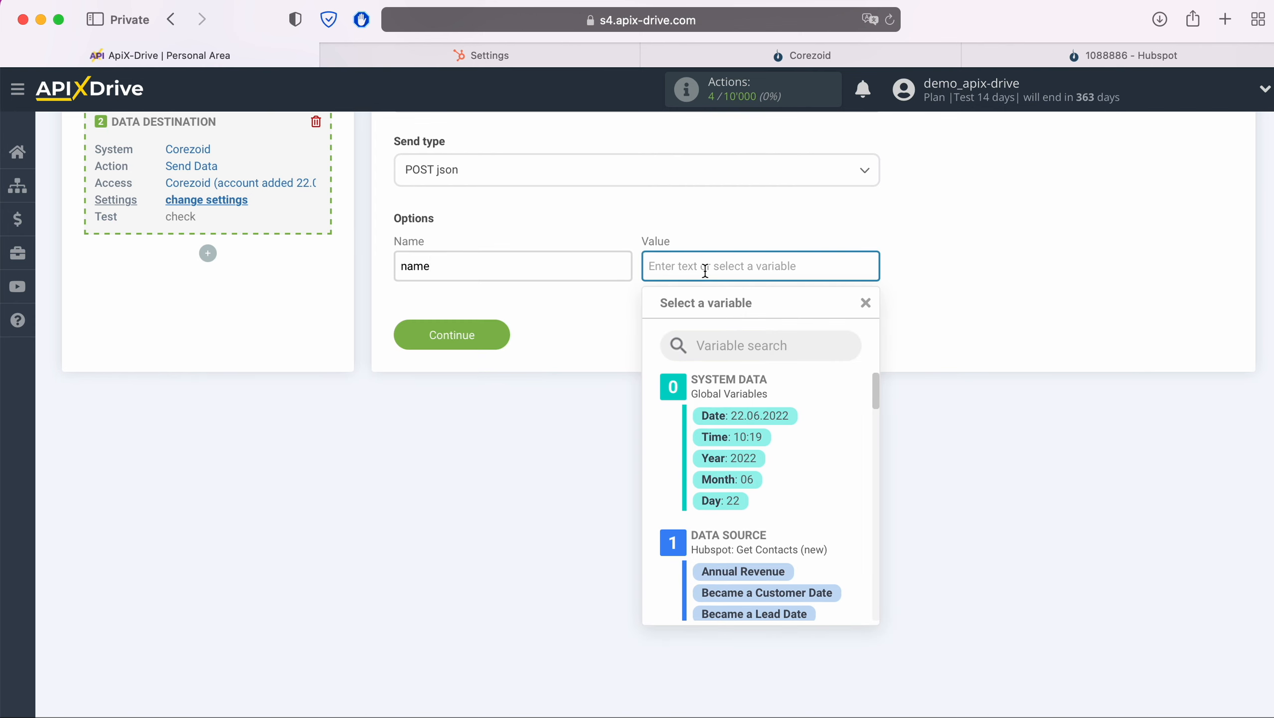
scroll(846, 443, down, 3)
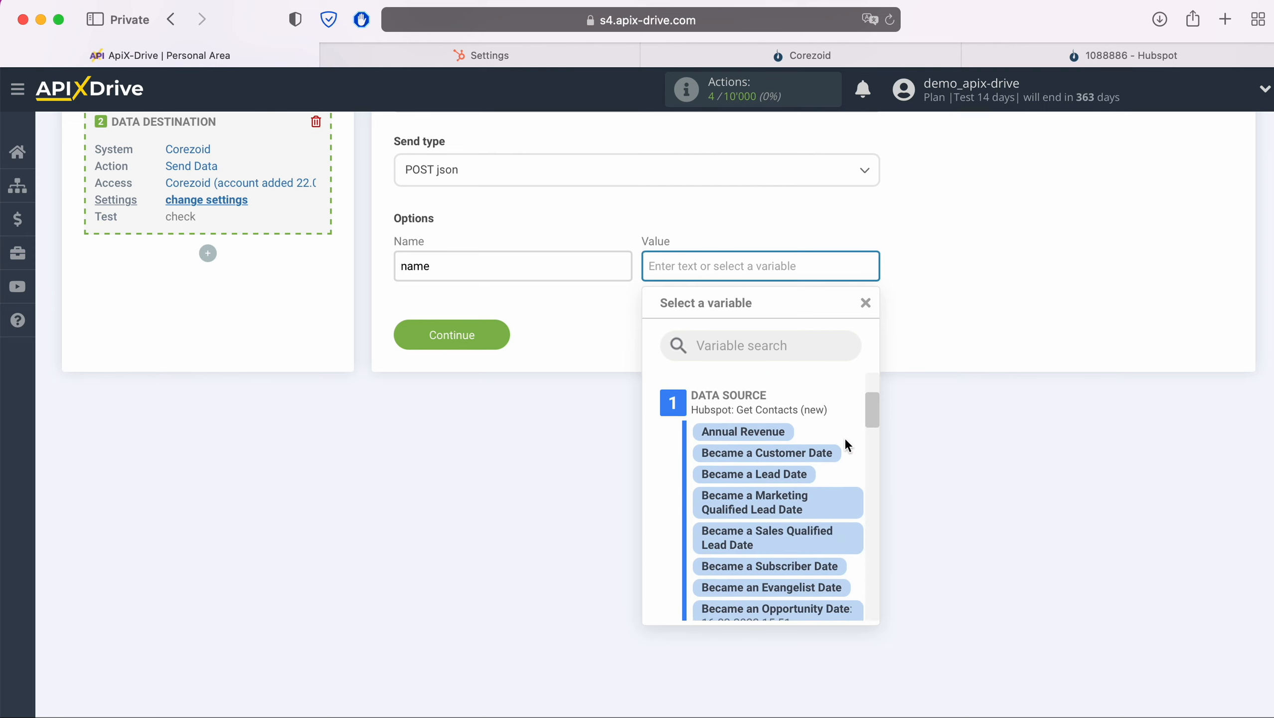
scroll(847, 441, down, 5)
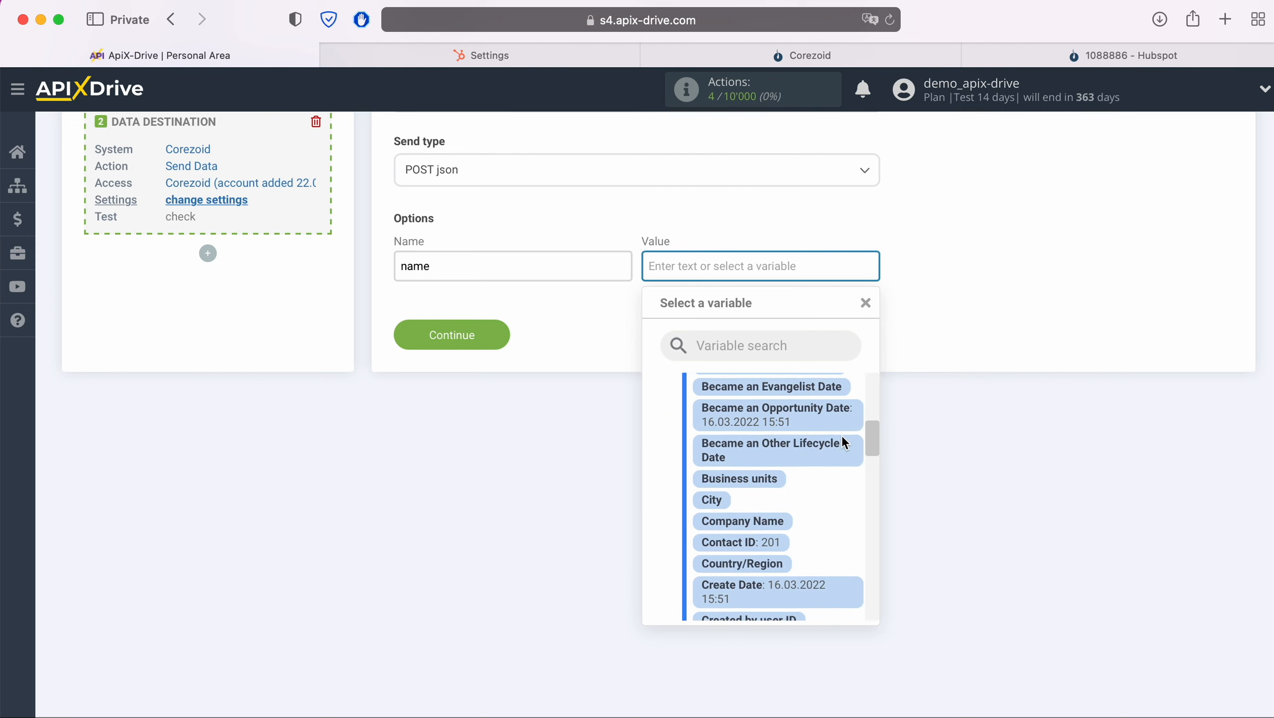
scroll(843, 443, down, 5)
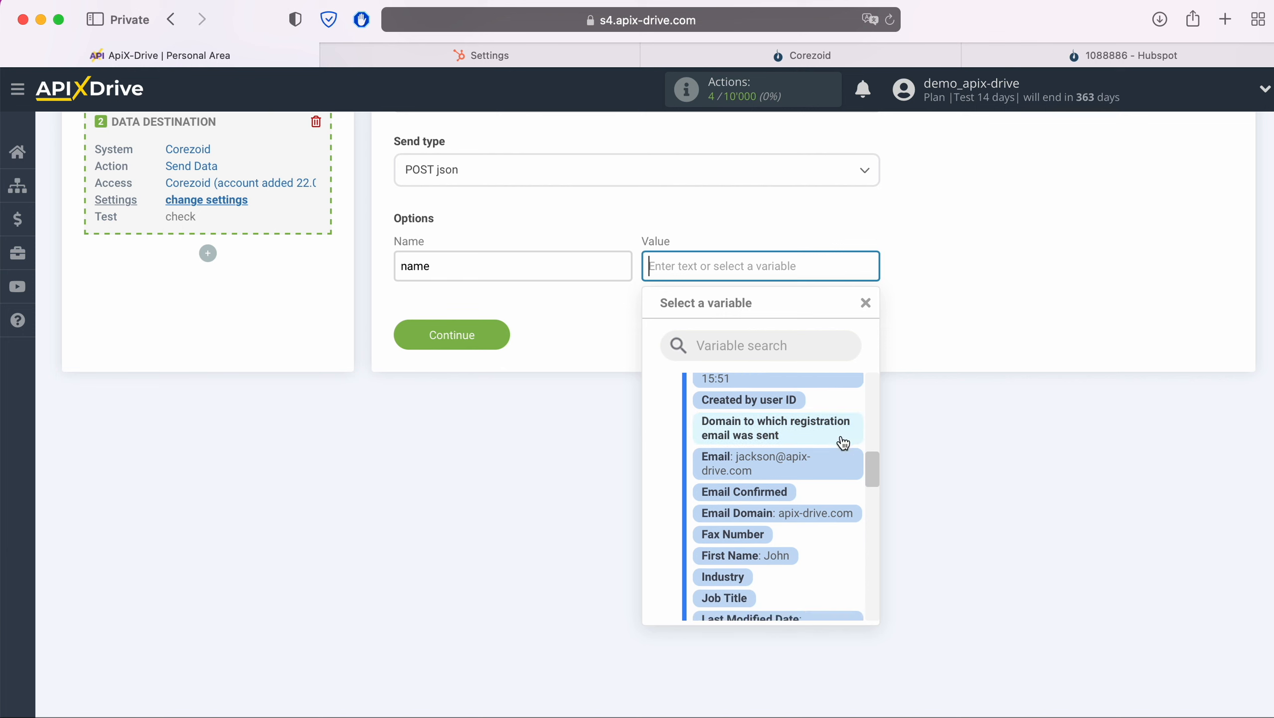
scroll(843, 441, down, 2)
click(774, 455)
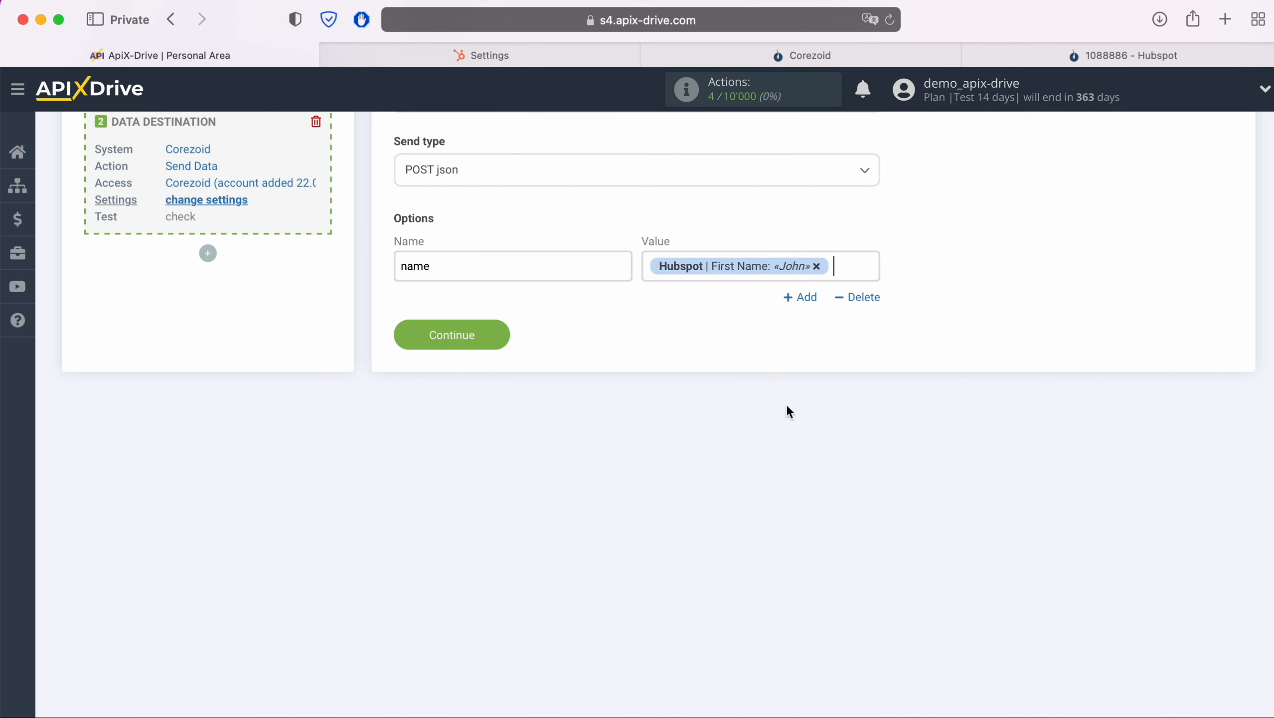
click(873, 266)
scroll(807, 466, up, 1)
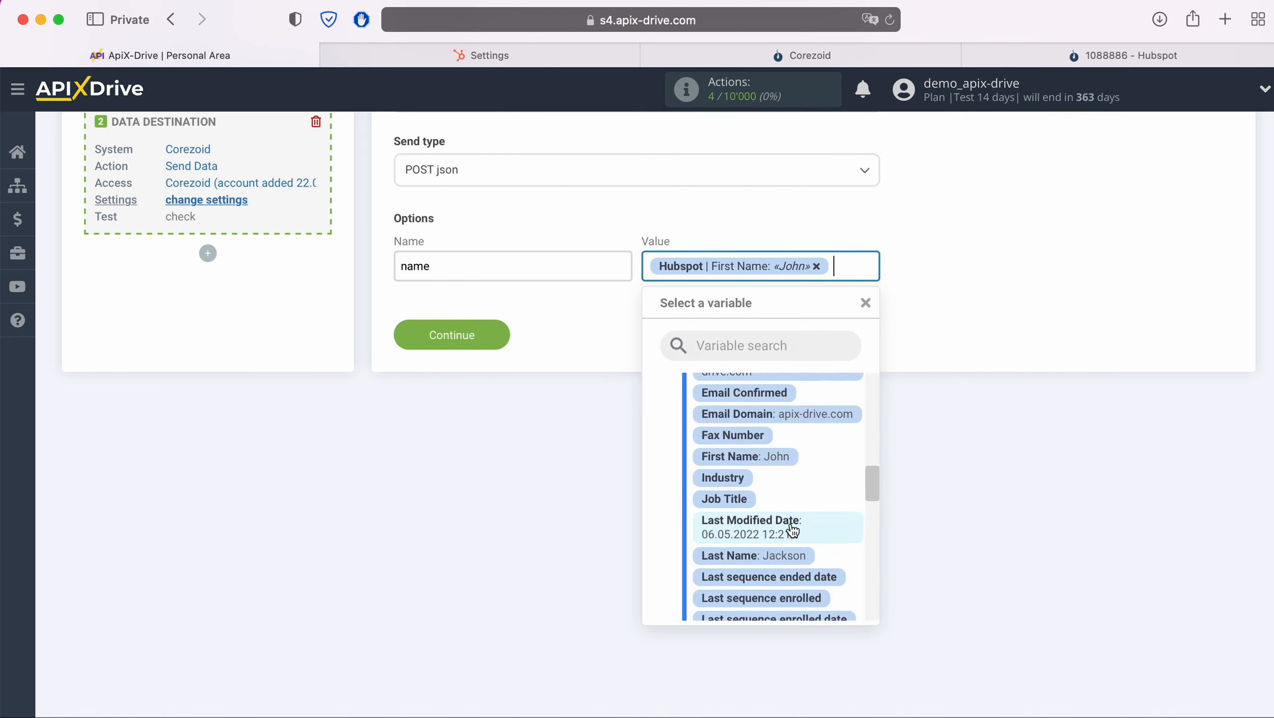
click(784, 548)
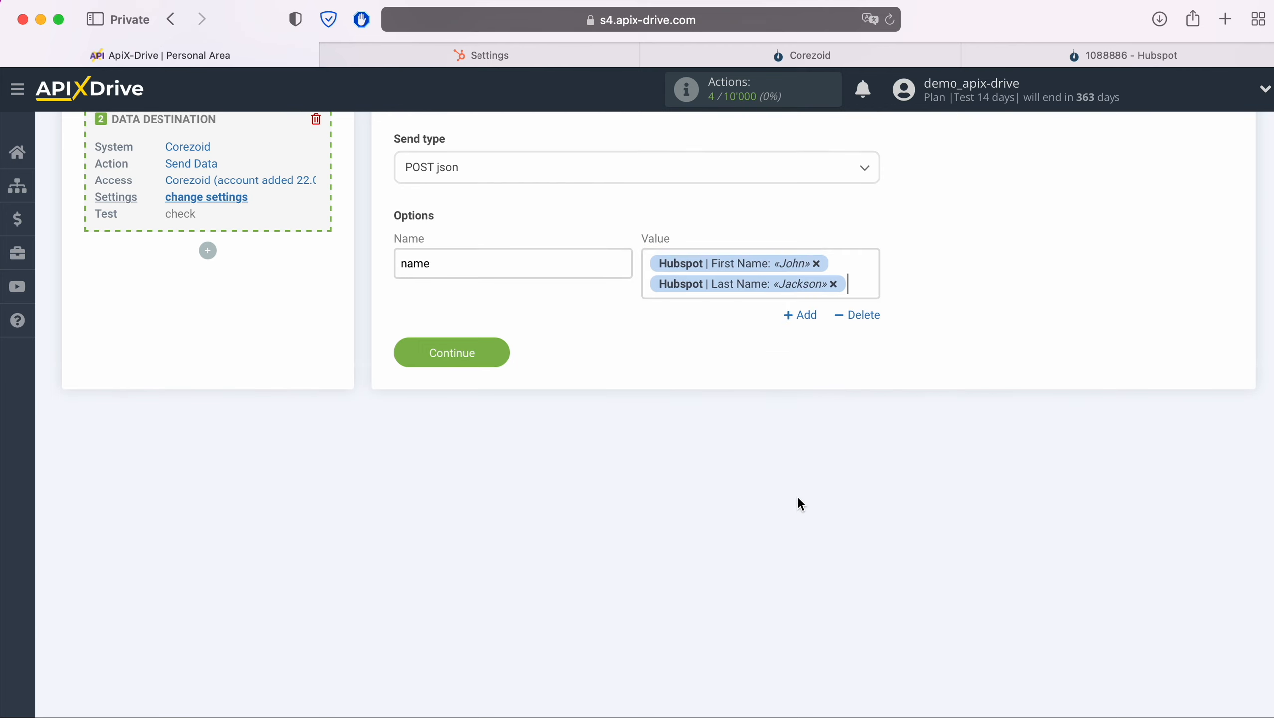
- Add a second option named email and assign the Hubspot Email variable as its value
click(802, 317)
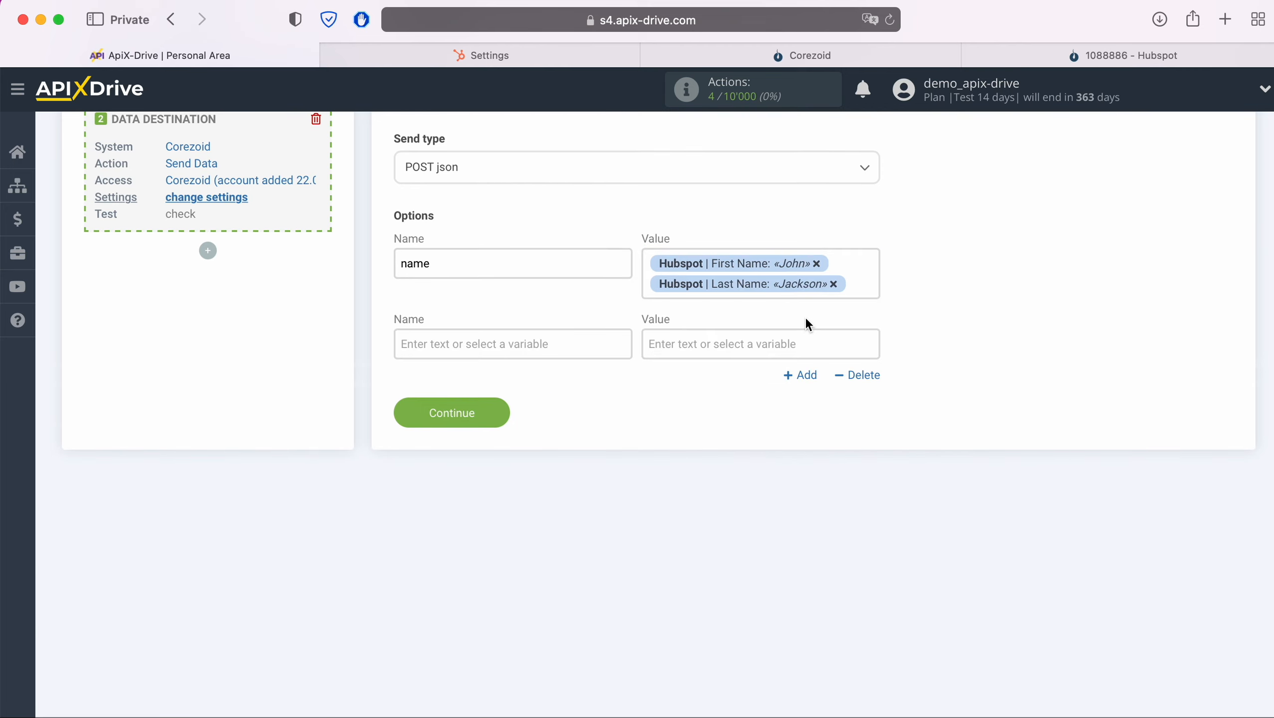
click(555, 342)
text(email)
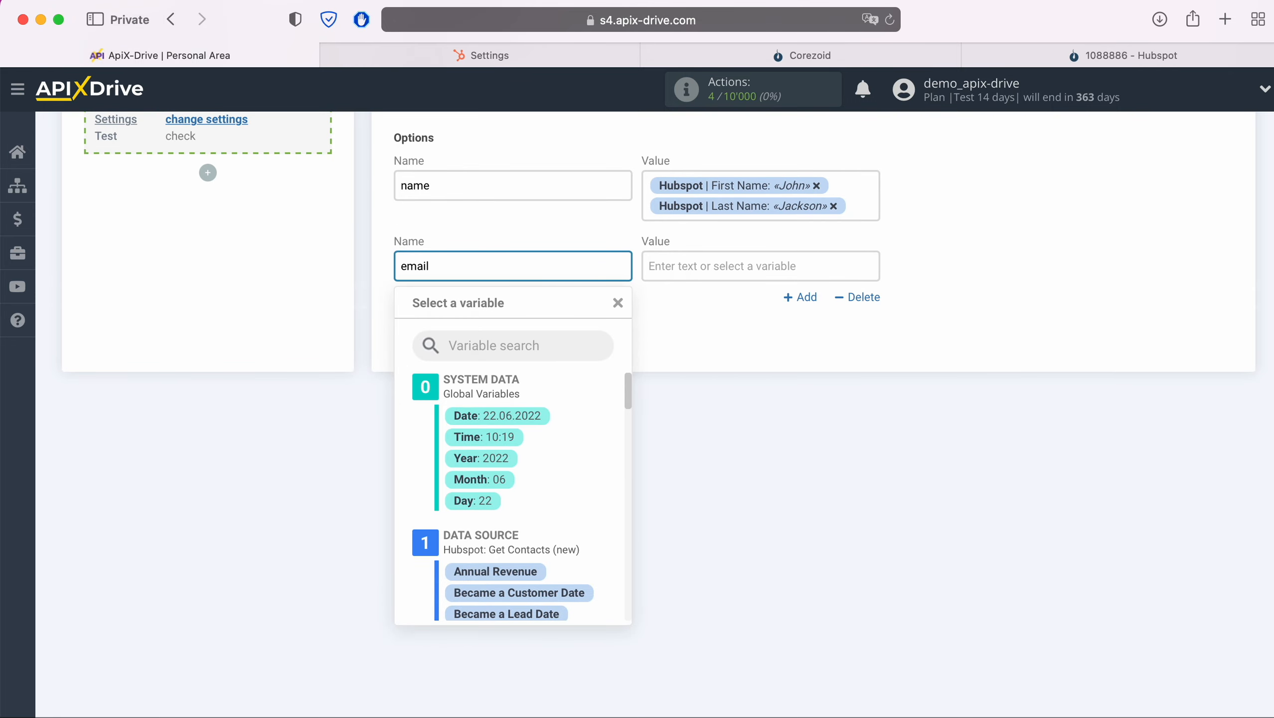
click(735, 268)
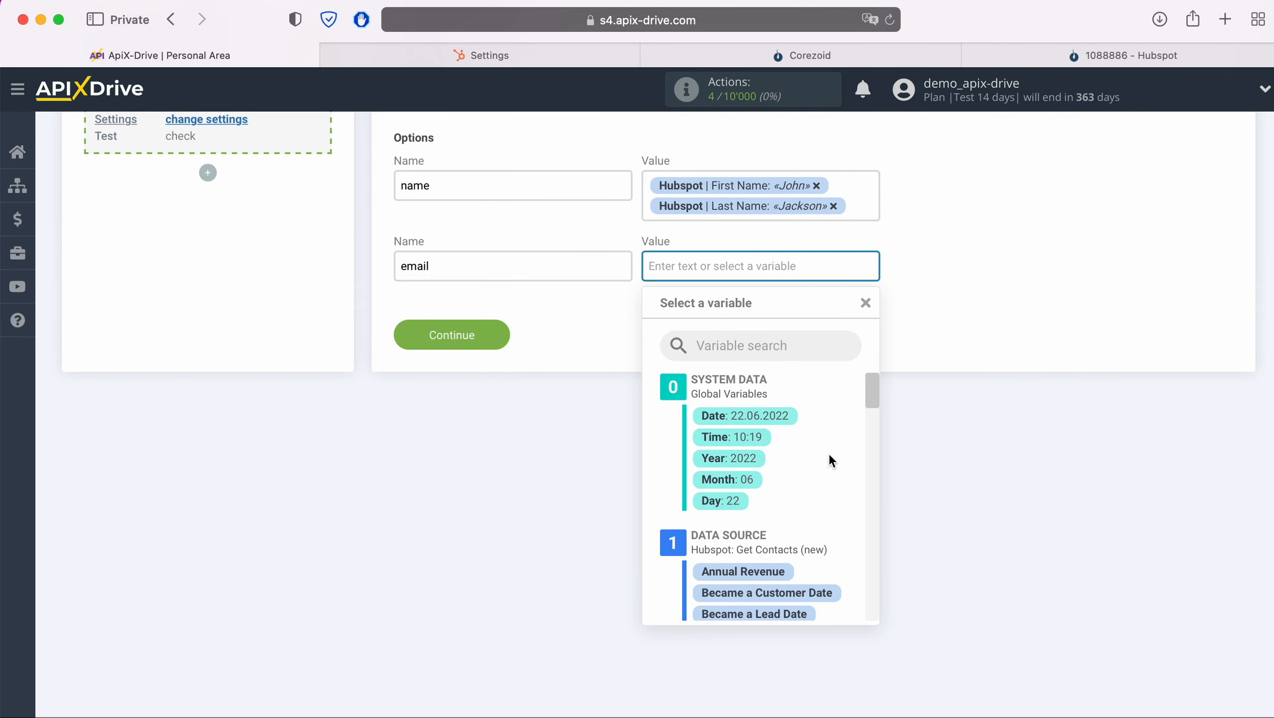
scroll(828, 453, down, 3)
scroll(830, 457, down, 5)
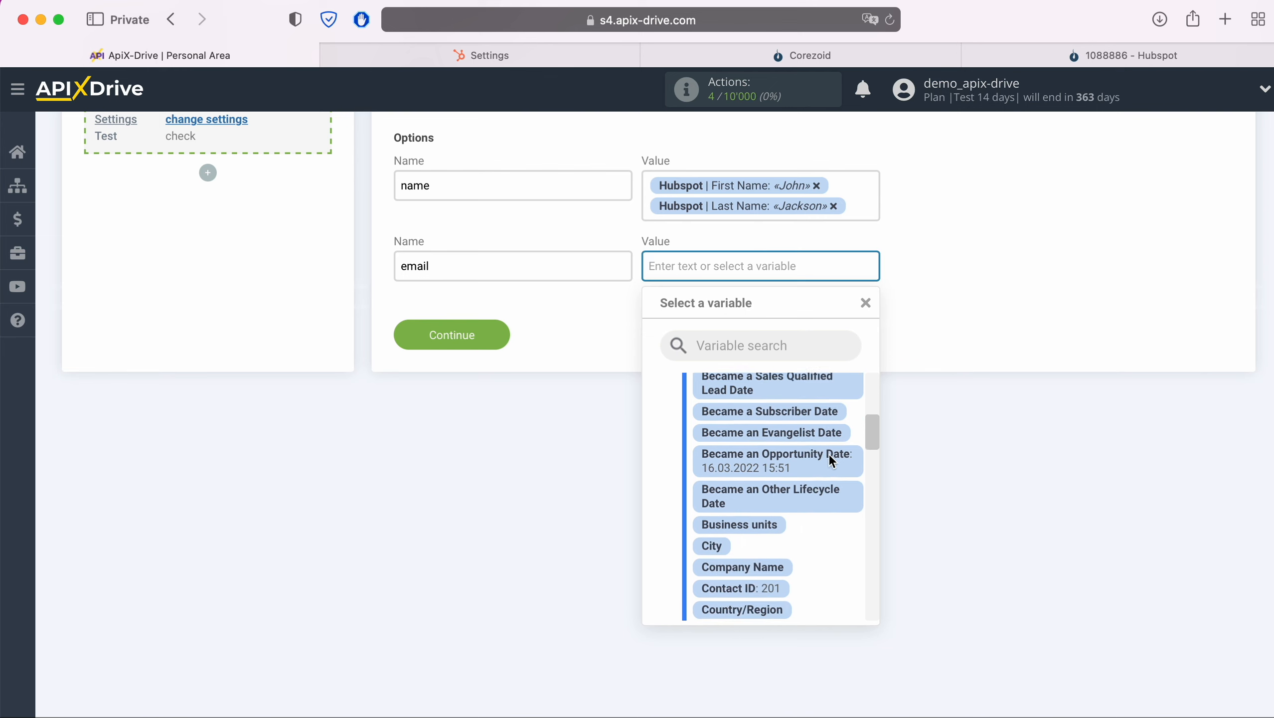
scroll(831, 462, down, 3)
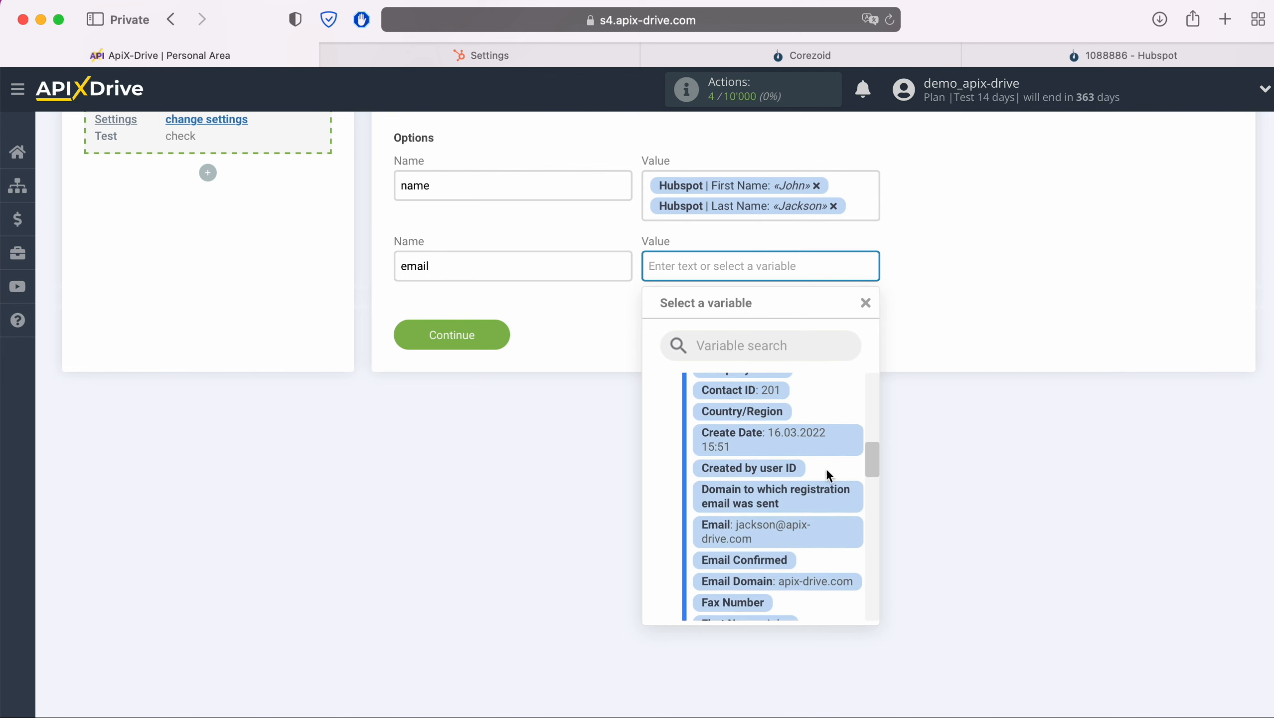
click(792, 534)
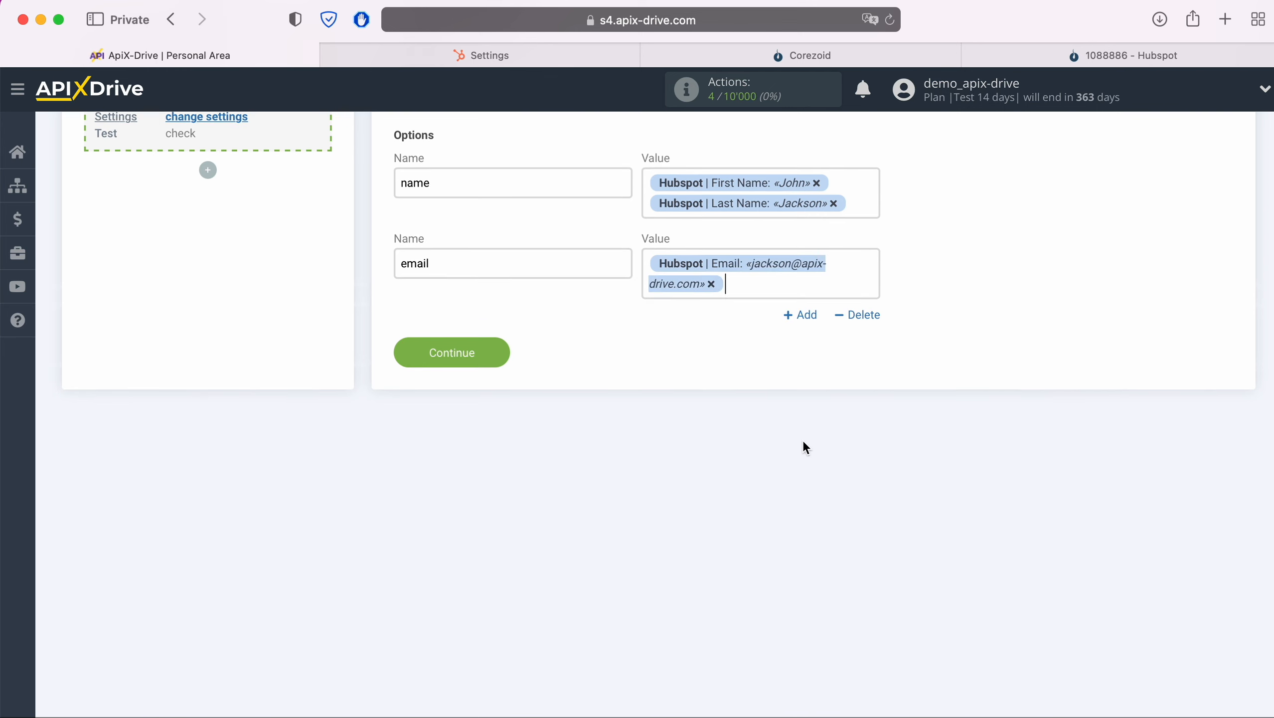
- Add a third option named phone and assign the Hubspot Mobile Phone Number variable as its value
click(802, 315)
click(594, 337)
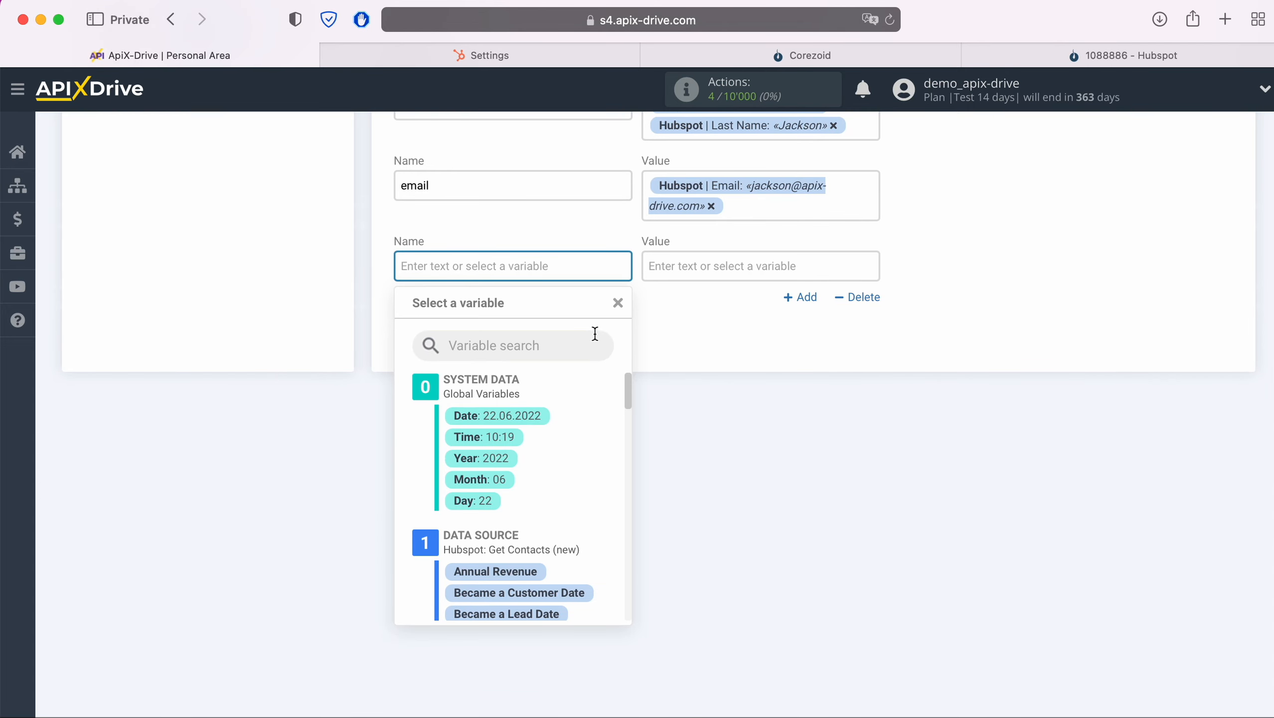
text(phone)
click(723, 266)
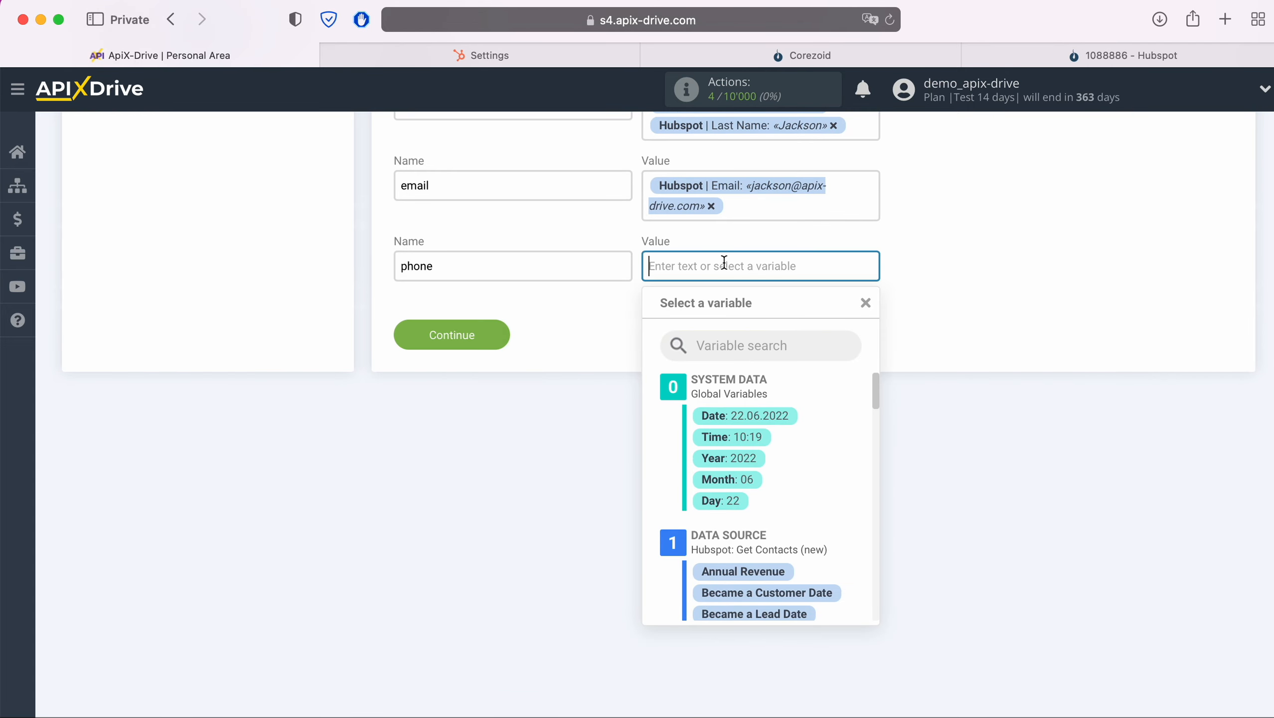
scroll(817, 461, down, 4)
scroll(818, 466, down, 5)
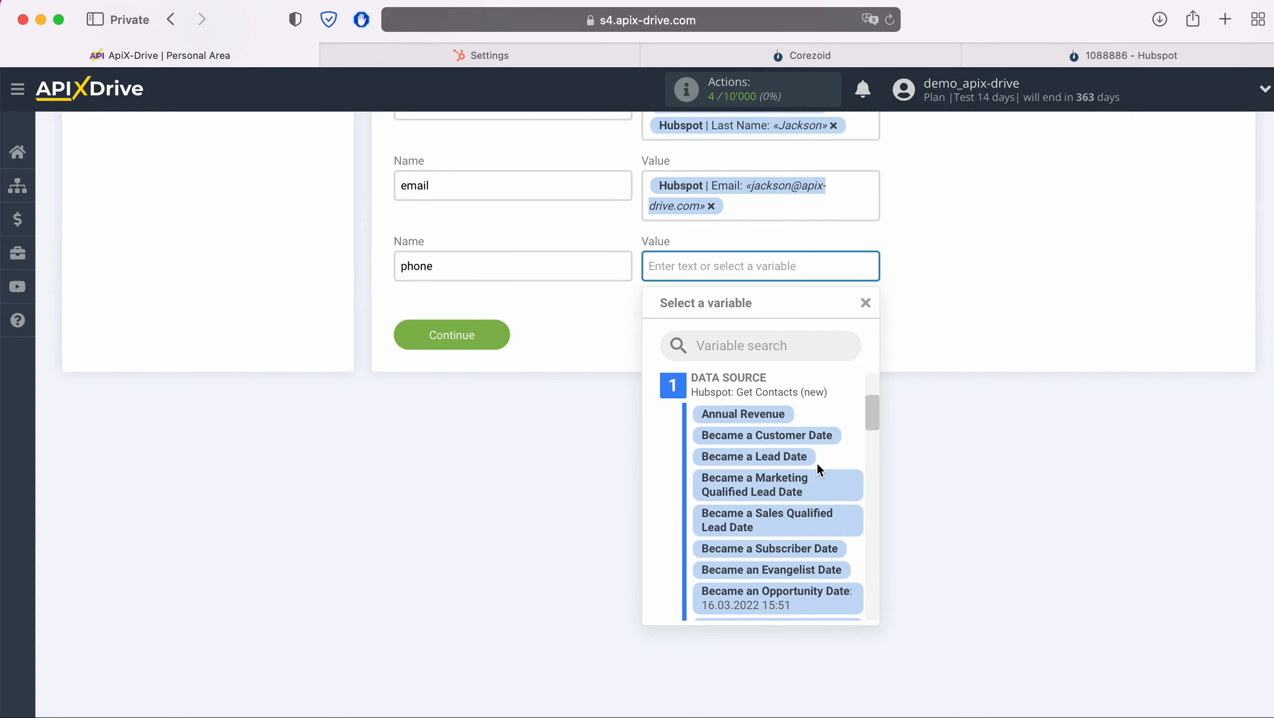
scroll(819, 470, down, 5)
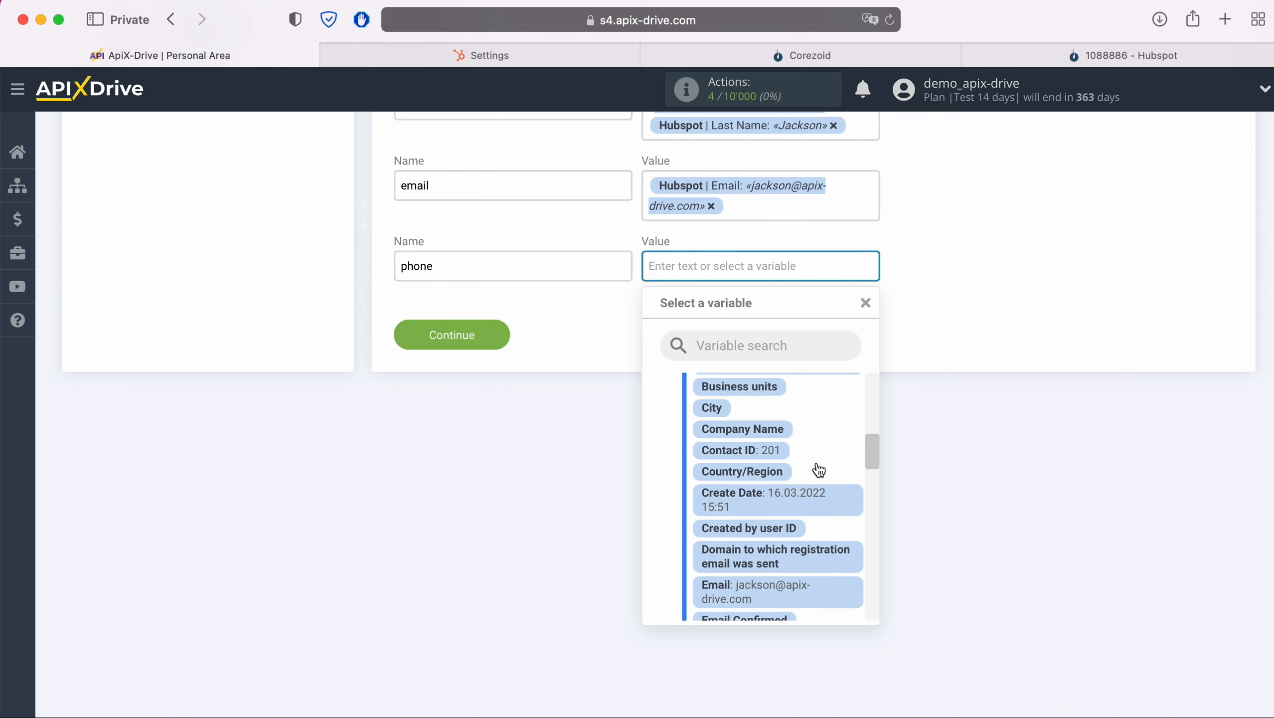
scroll(818, 465, down, 5)
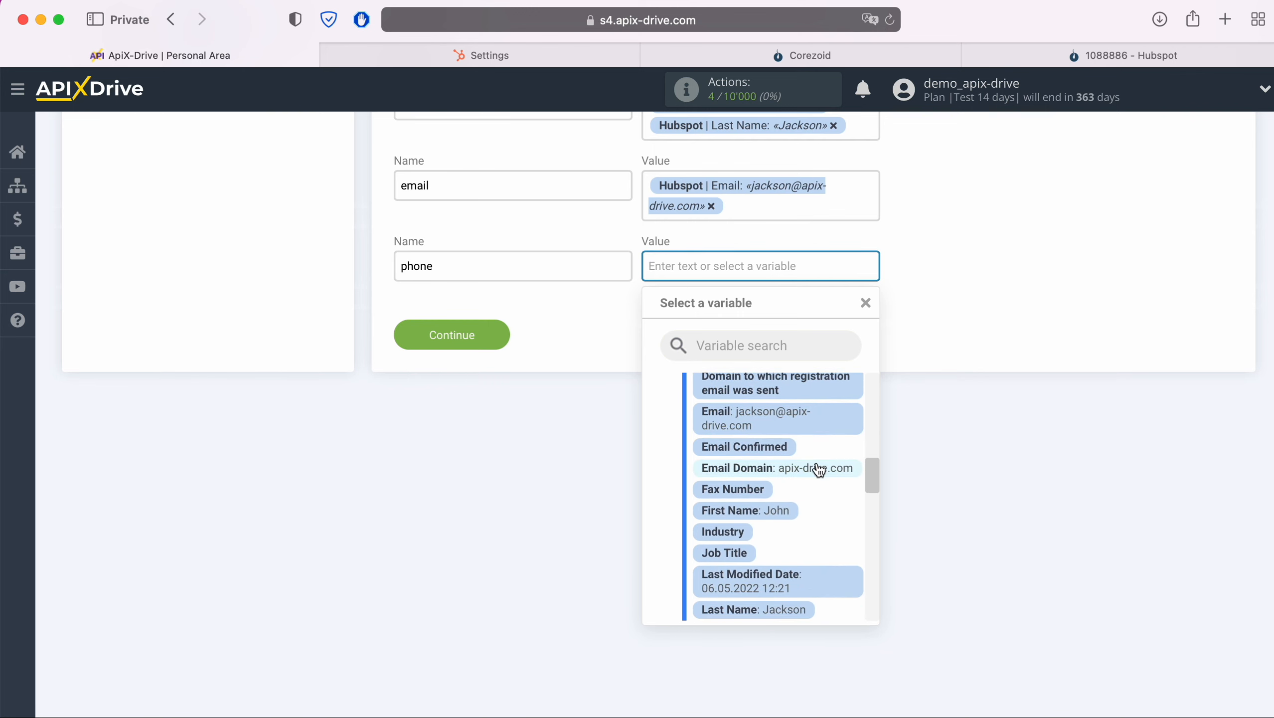
scroll(819, 471, down, 4)
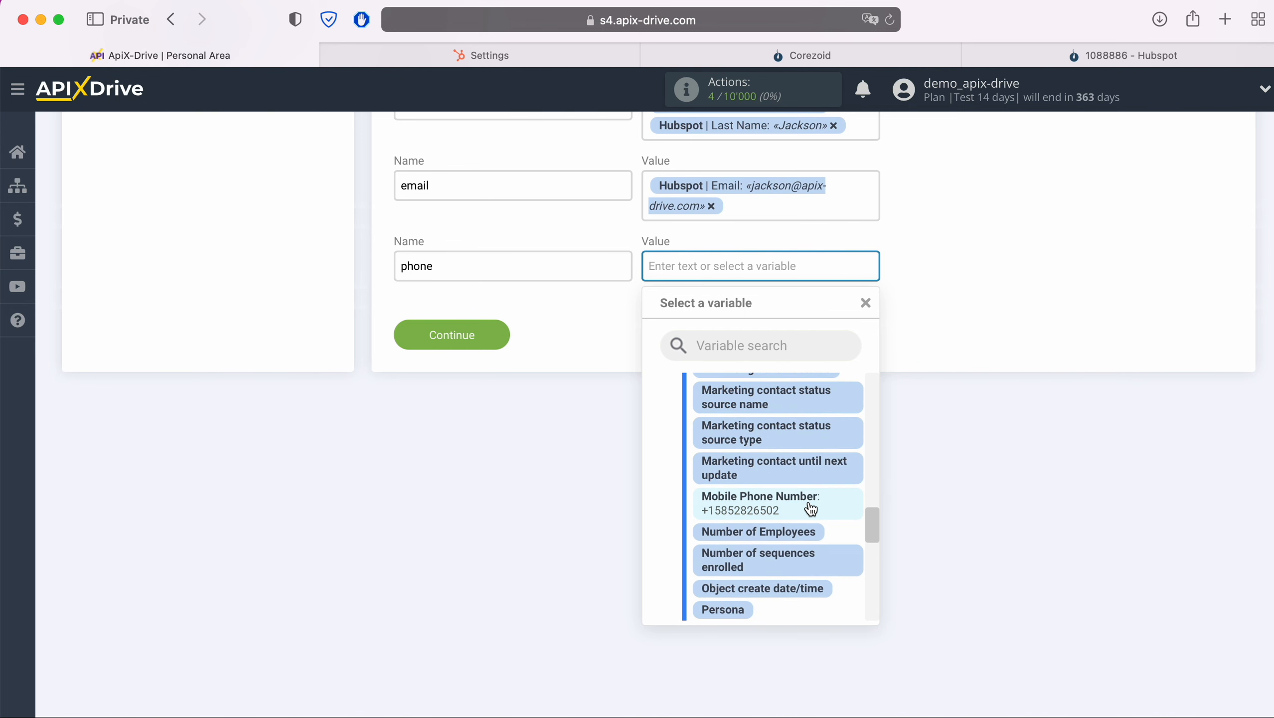
click(810, 499)
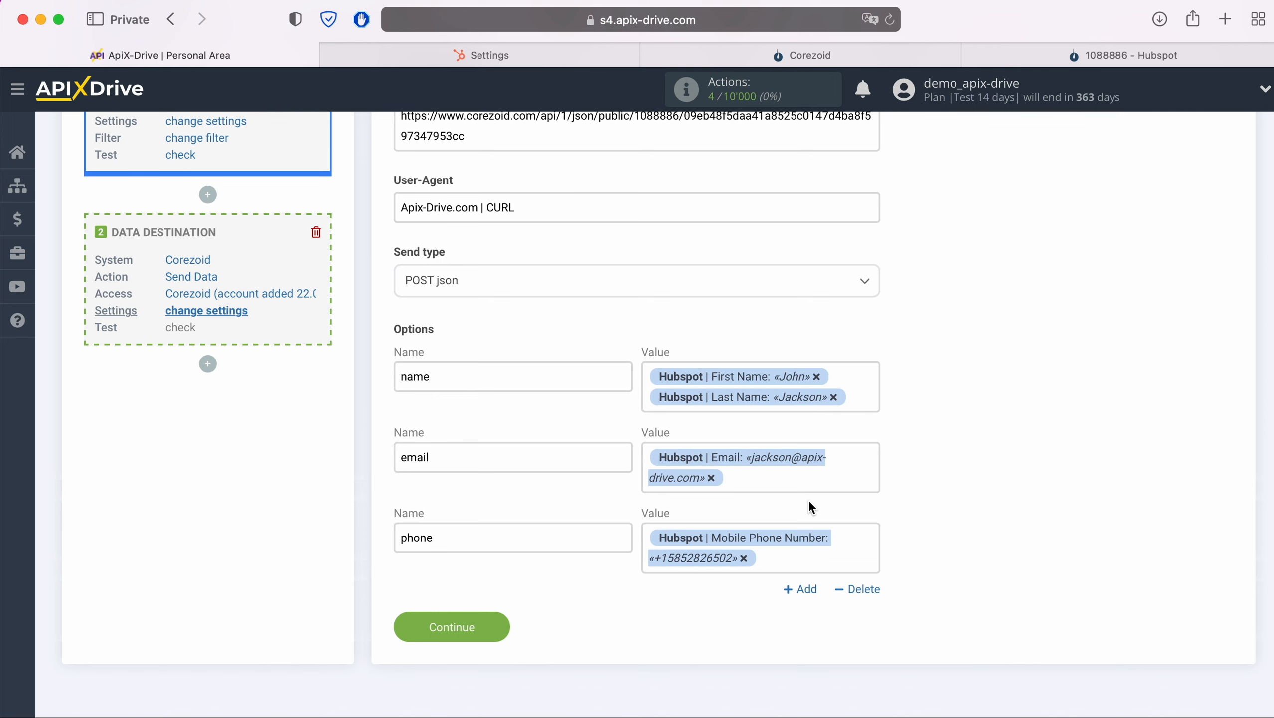
- Continue to the test stage and send the test data to Corezoid
click(502, 629)
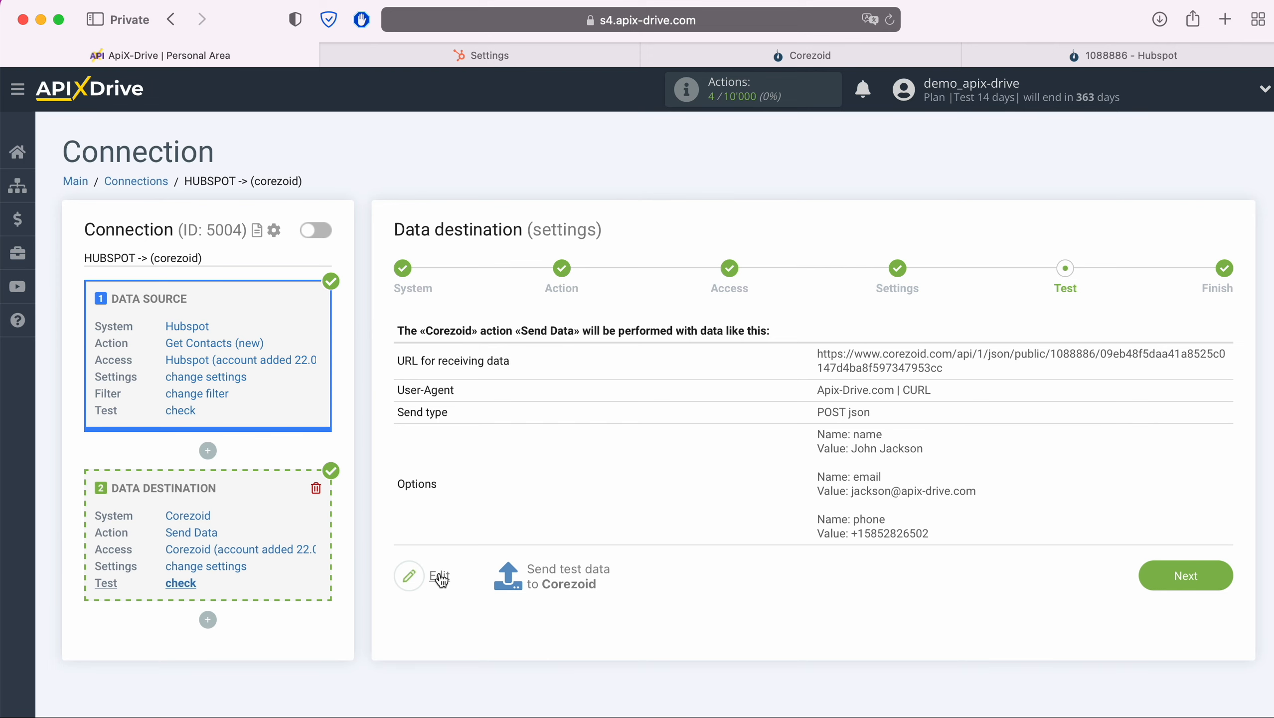
click(565, 568)
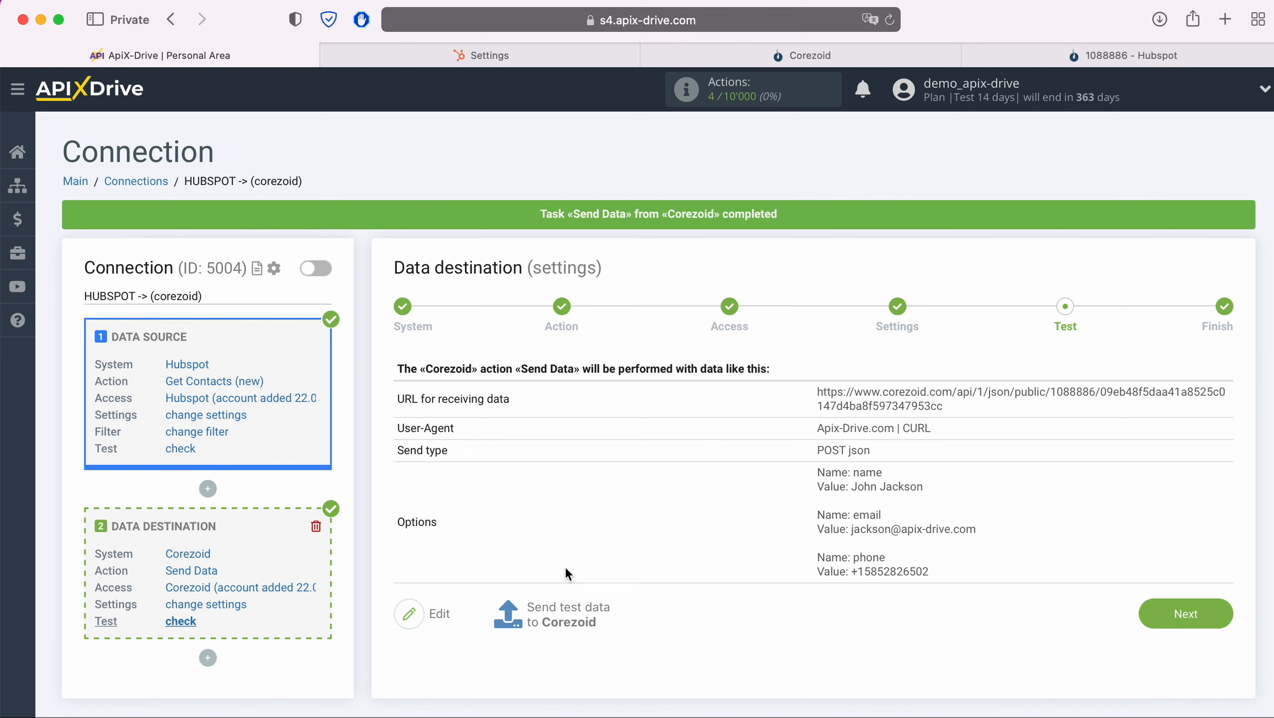
- Switch to the Hubspot process in Corezoid, open it in View mode and examine the archived task in the Final node
click(1072, 56)
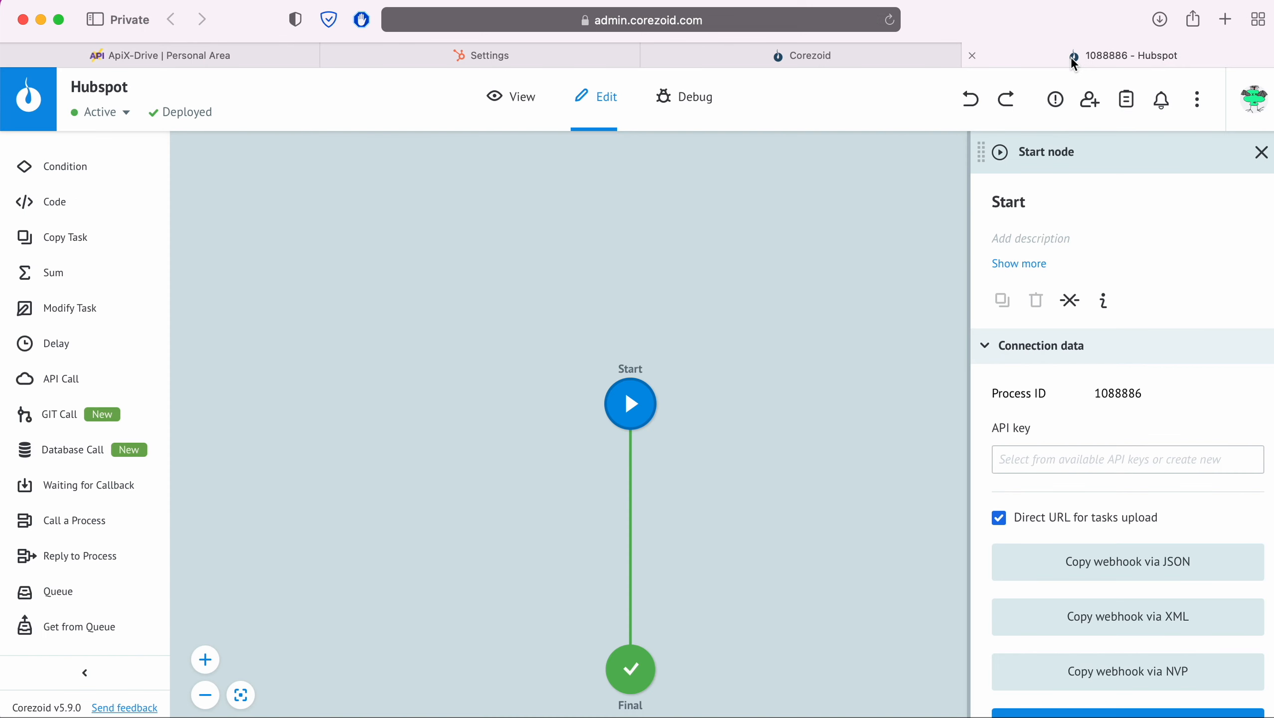
click(524, 101)
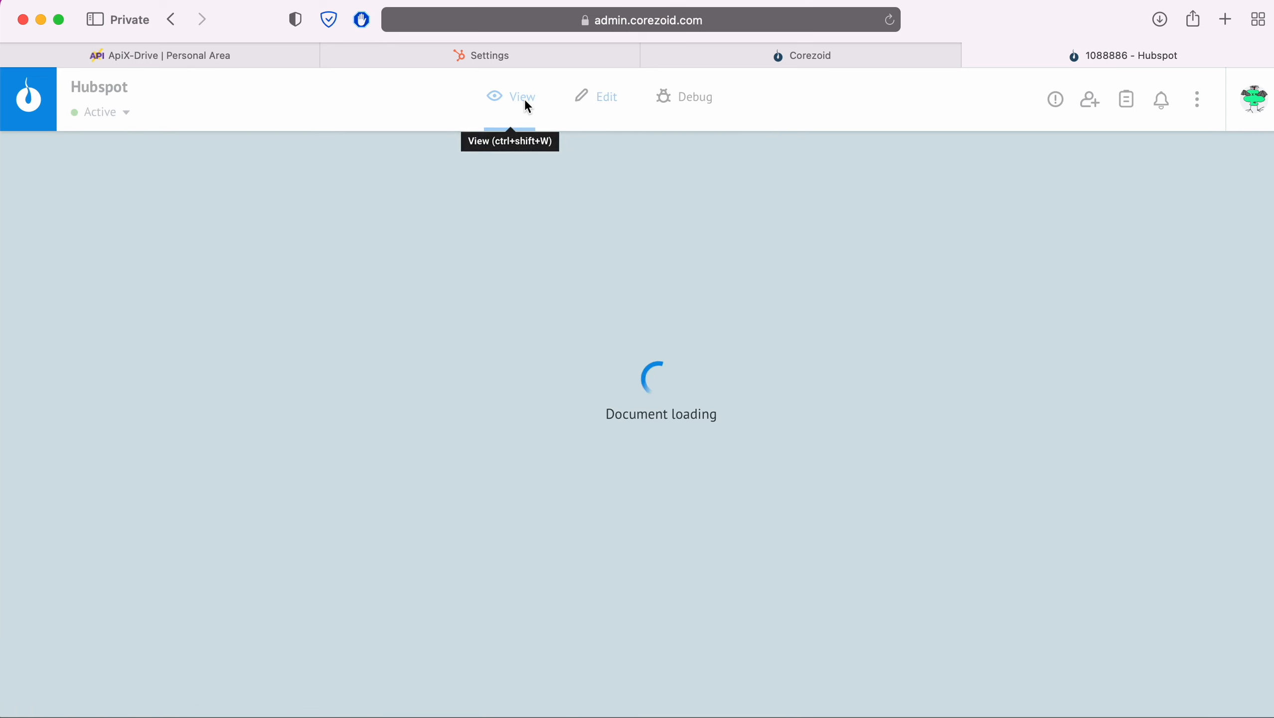
click(635, 666)
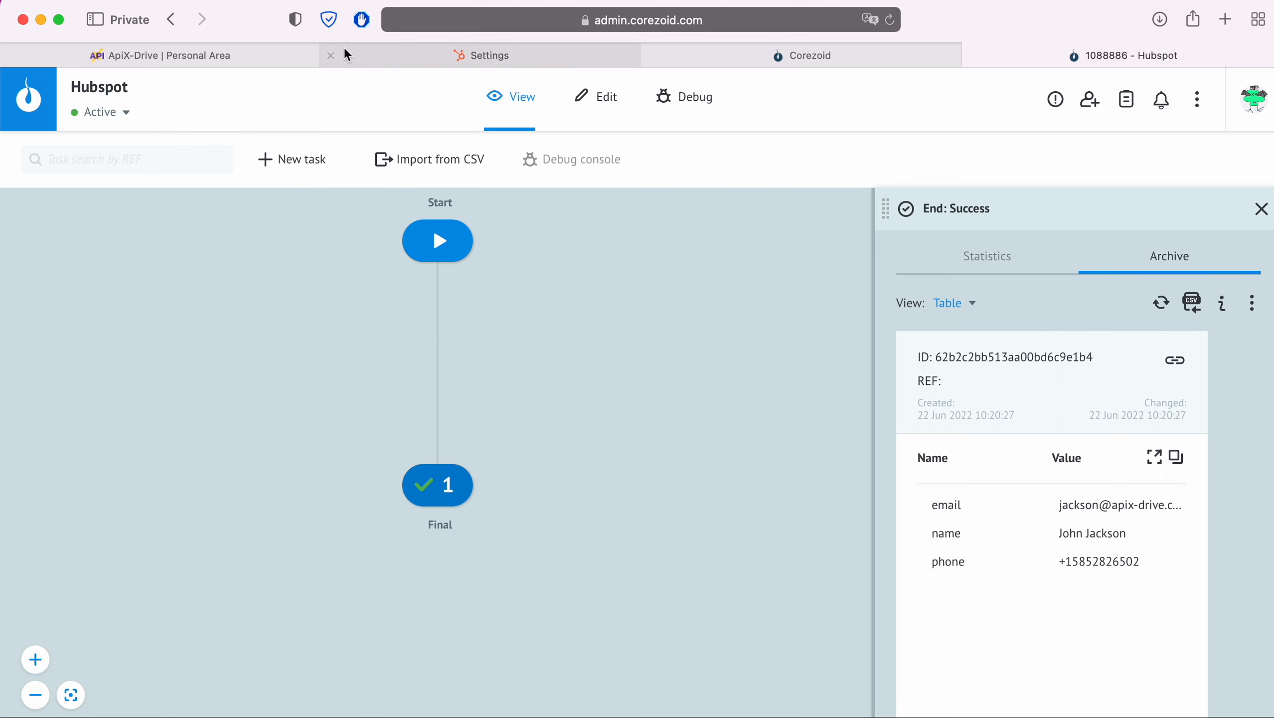
- Return to ApiX-Drive, finish the data destination setup and enable automatic updates for the connection
click(269, 50)
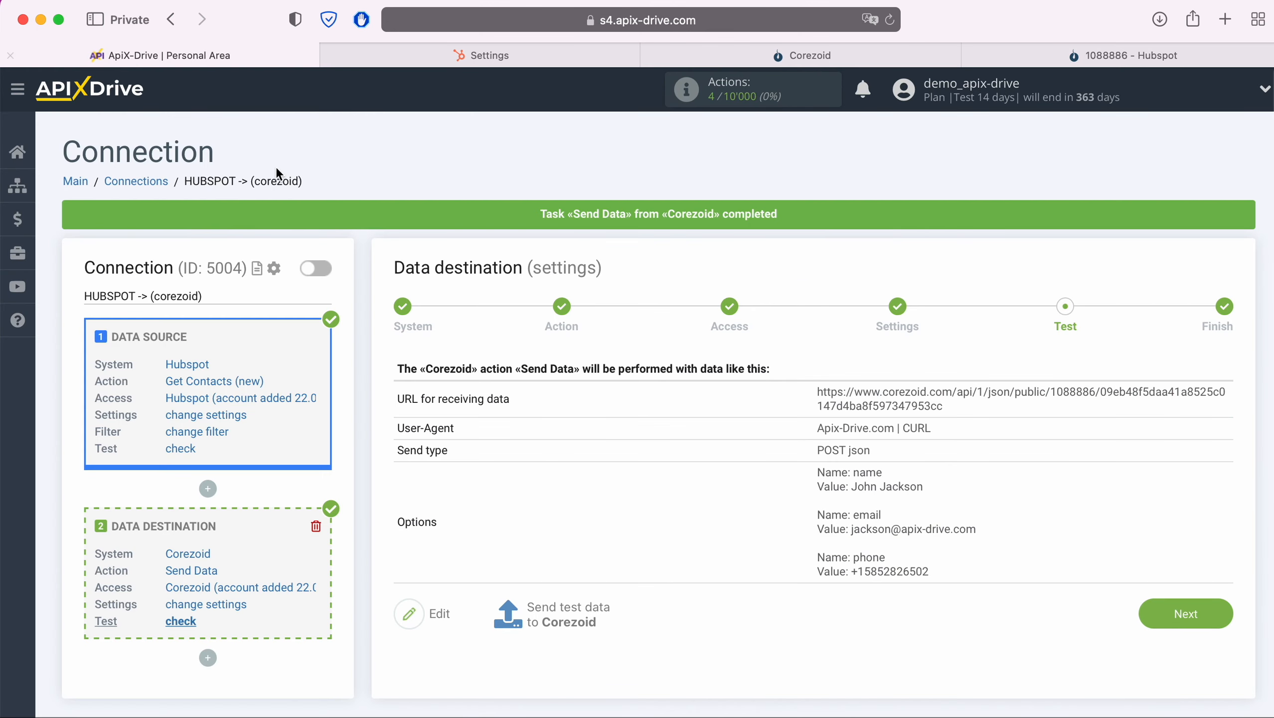
click(1215, 616)
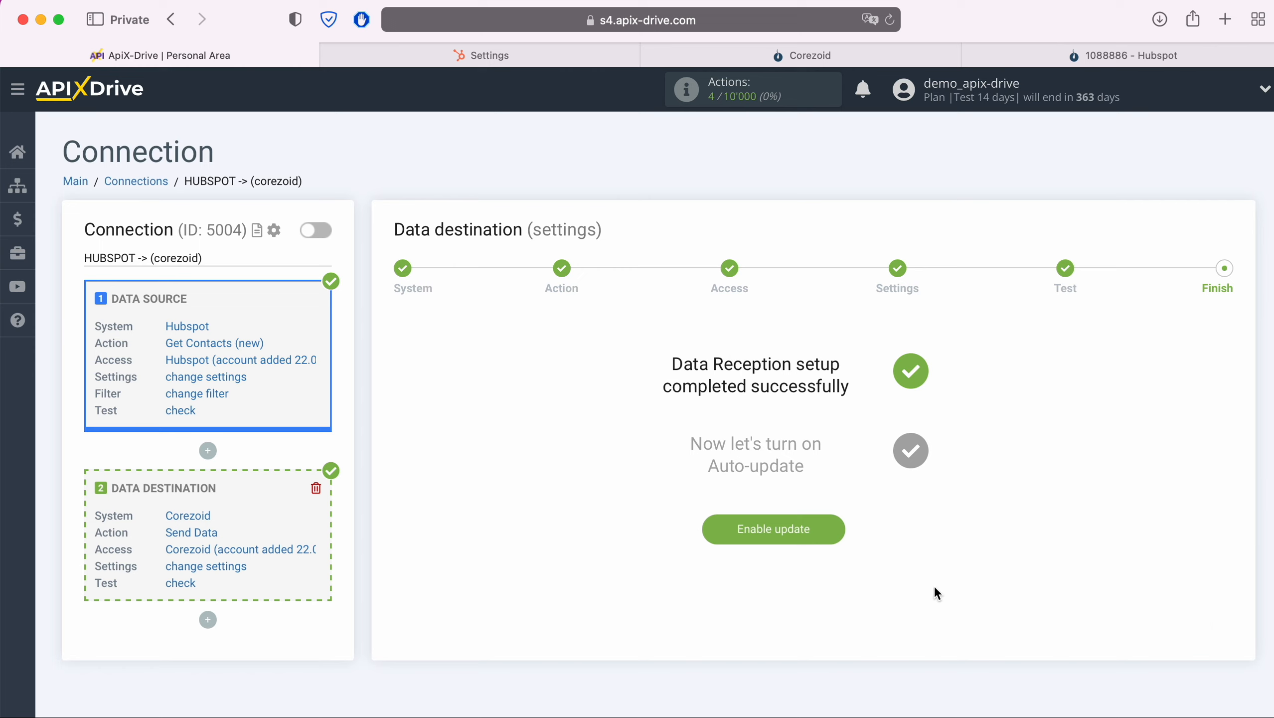
click(841, 530)
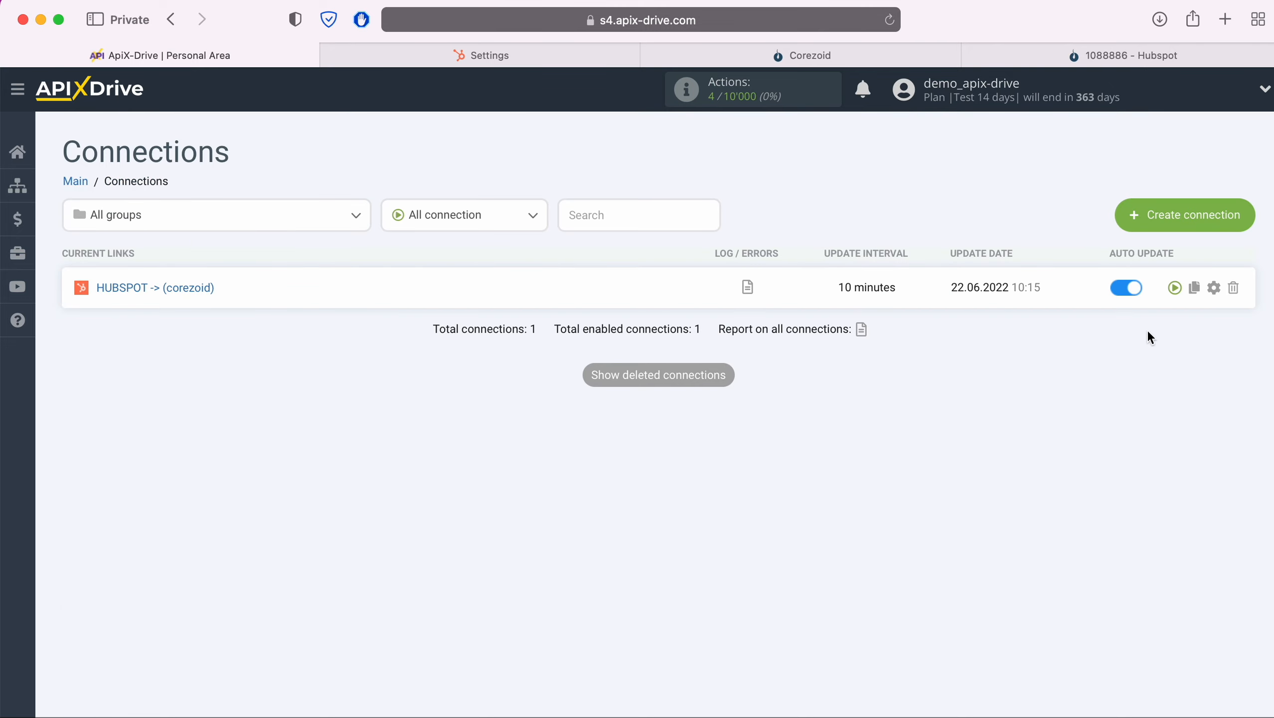
- Set the HUBSPOT -> (corezoid) connection's update interval to 5 minutes and save the connection setup
click(1213, 288)
click(756, 415)
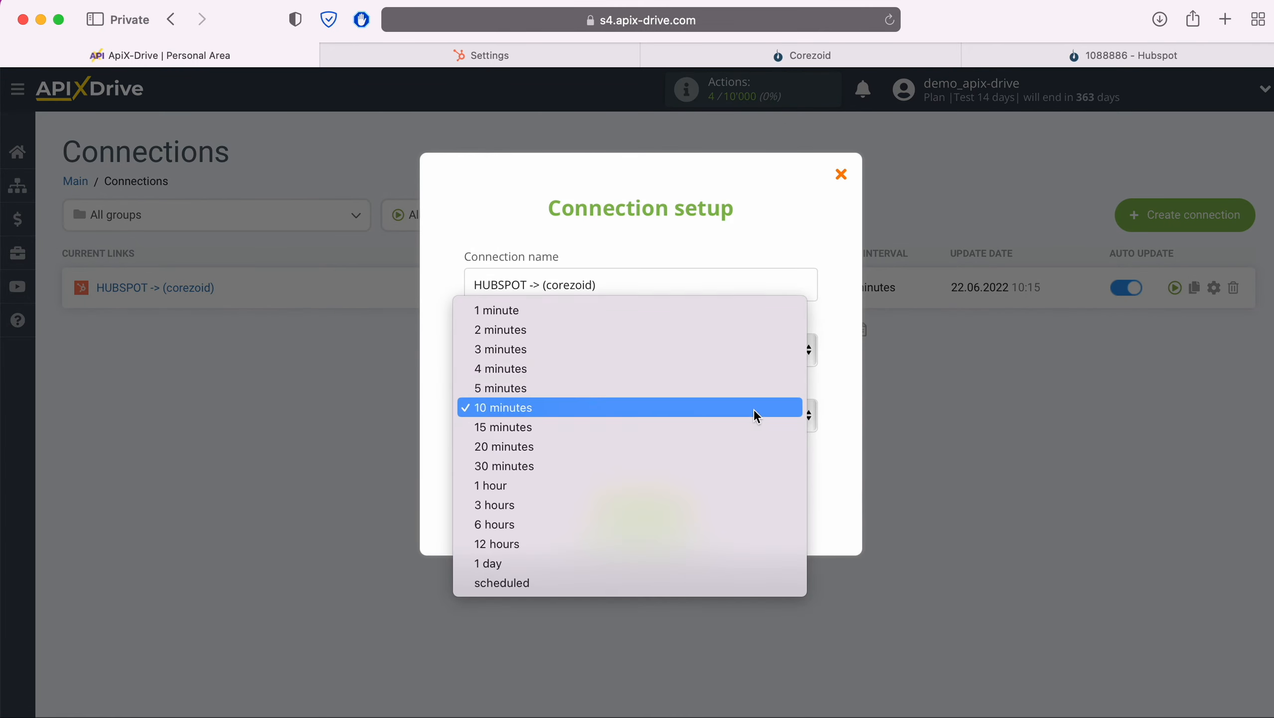
click(615, 387)
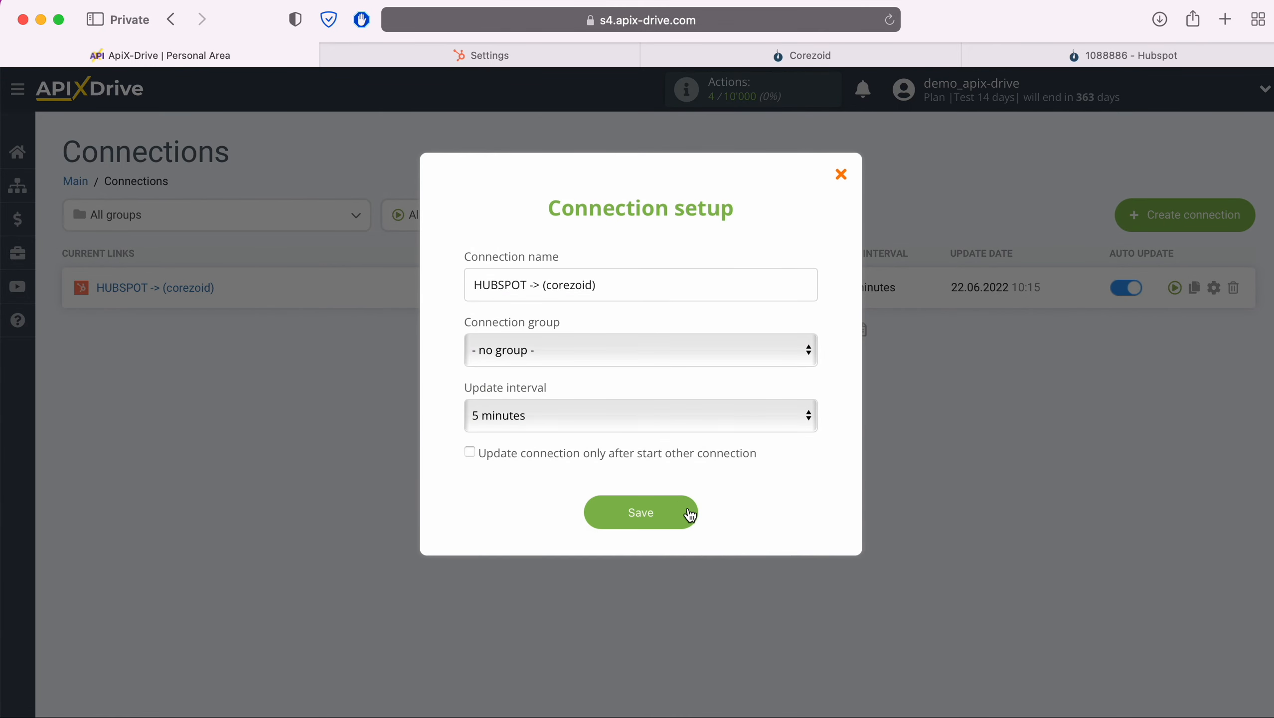
click(690, 514)
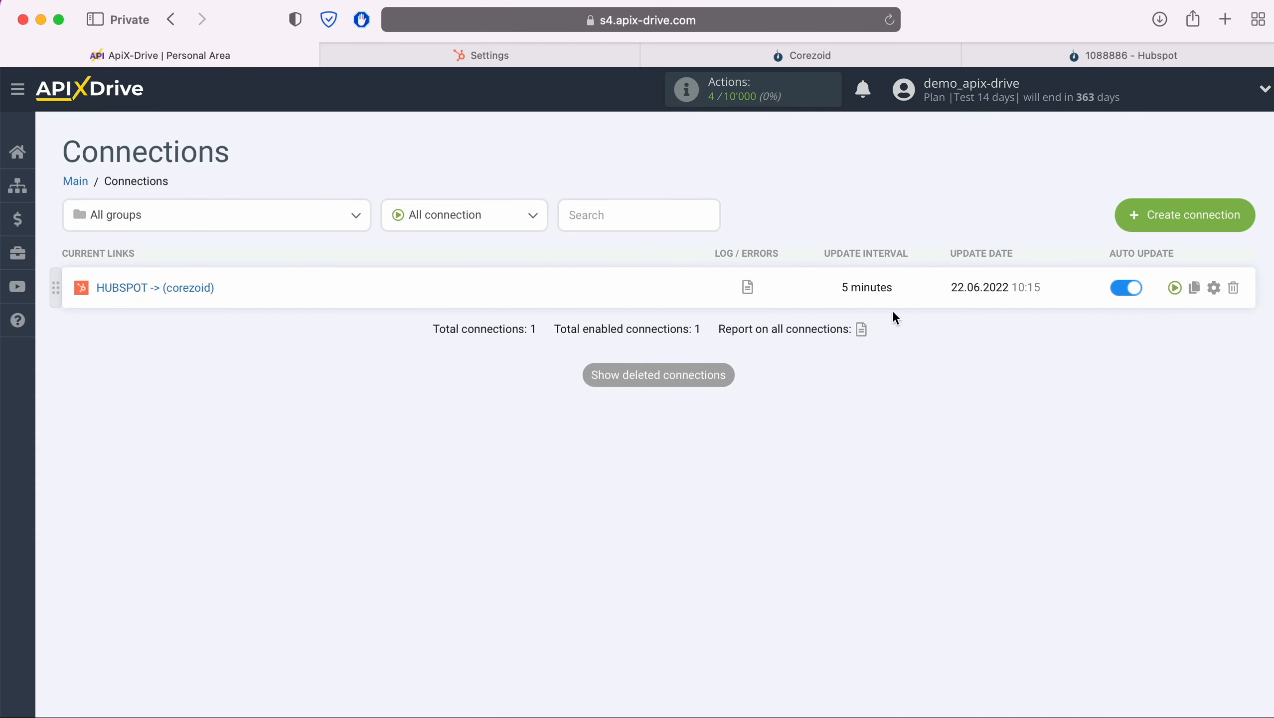